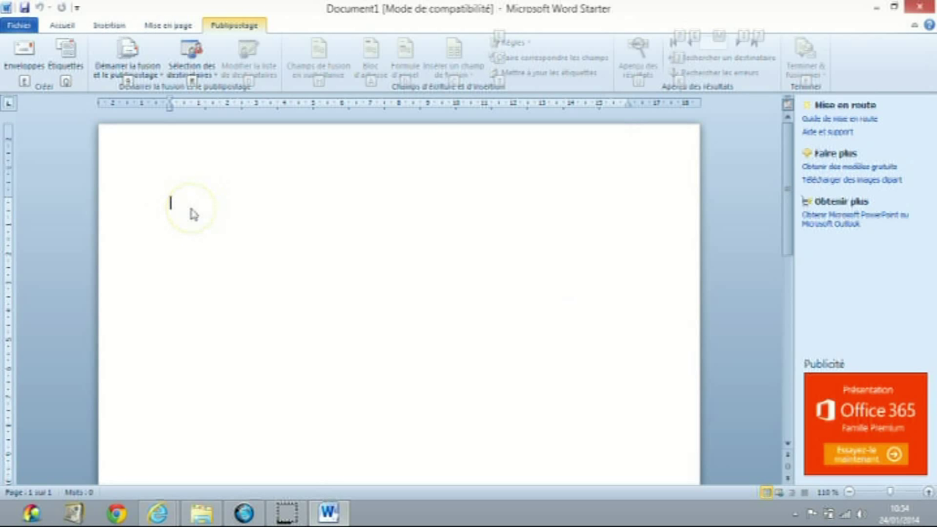
Step: Insert the Arc-en-ciel_-_Idaho_1600x1200 rainbow photo from the photos internet folder, then delete it
click(63, 27)
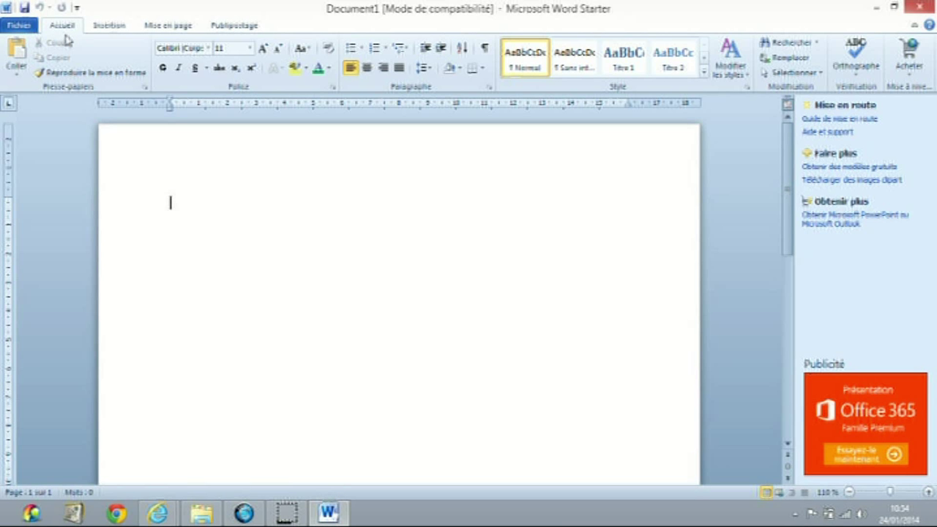
click(118, 28)
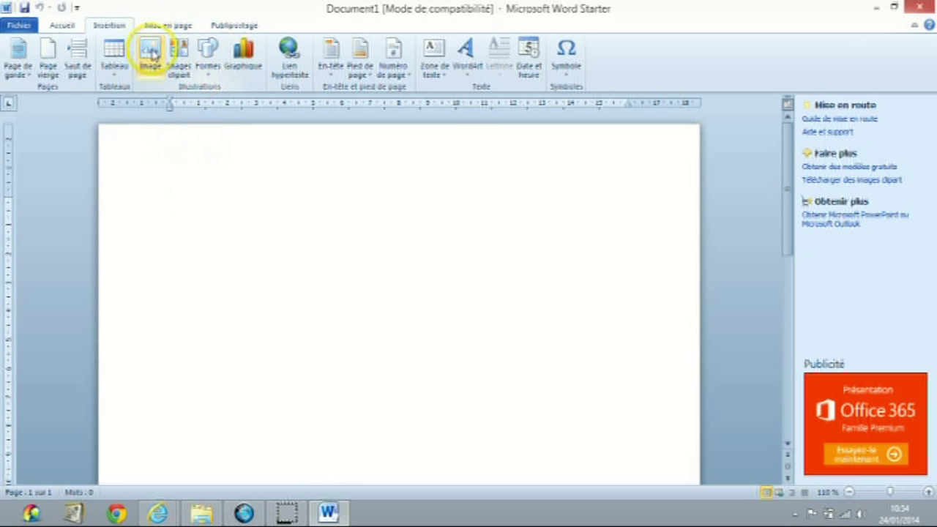
click(151, 55)
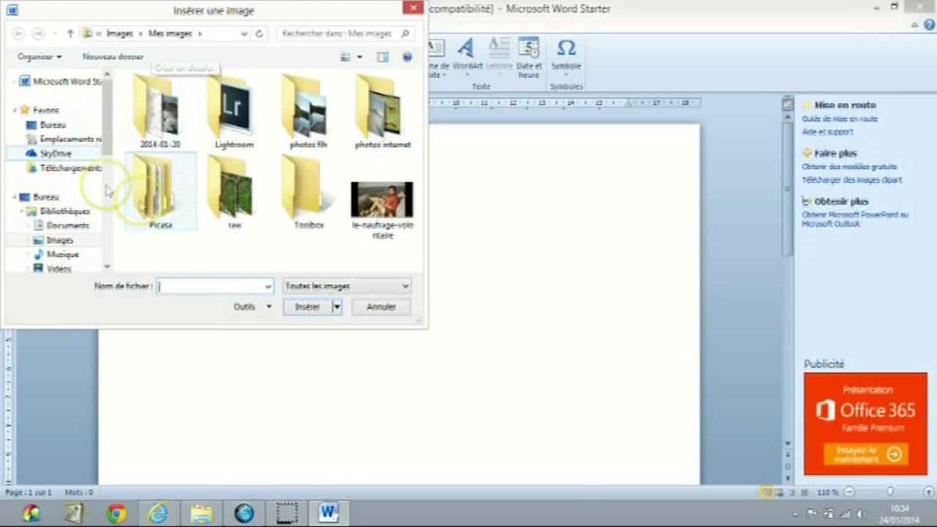
click(309, 121)
click(381, 114)
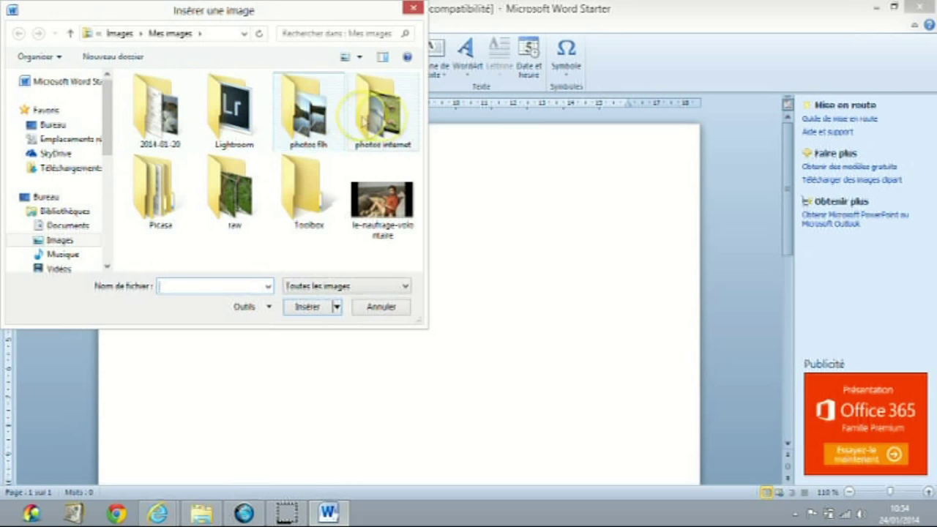
double_click(392, 124)
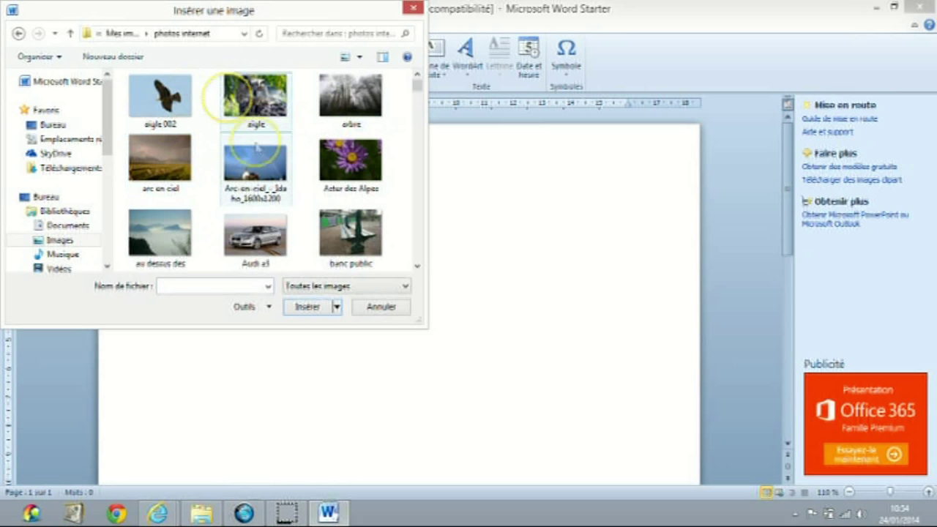
click(256, 169)
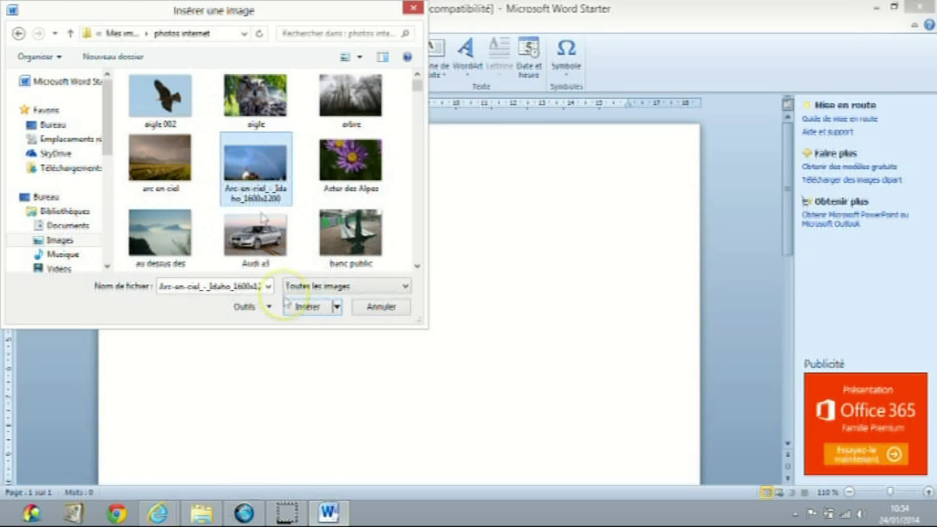
click(316, 301)
click(316, 305)
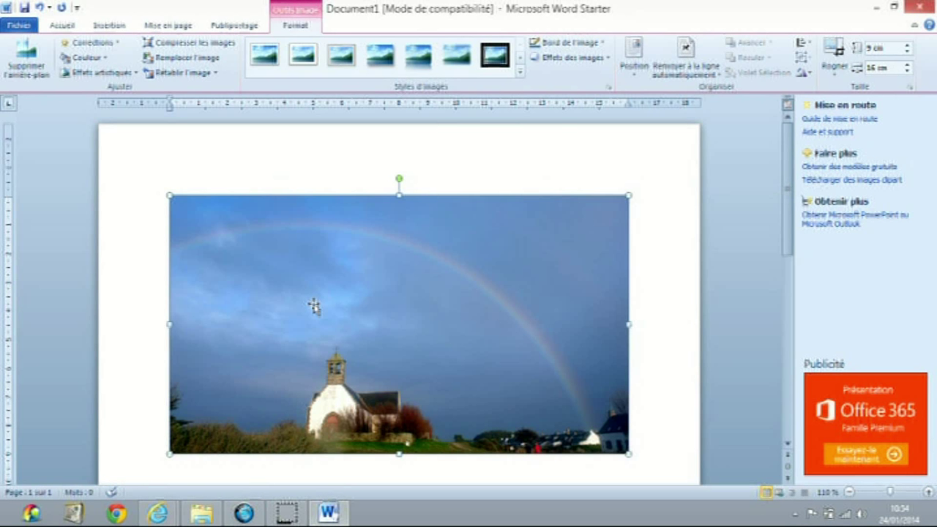
key(Delete)
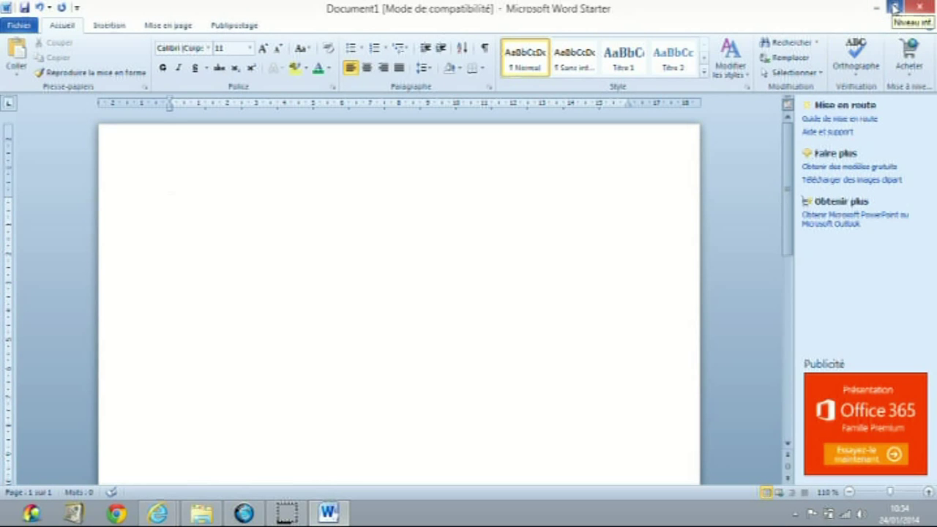
Step: Snap Word to the right half and show the photos internet folder on the left
click(895, 7)
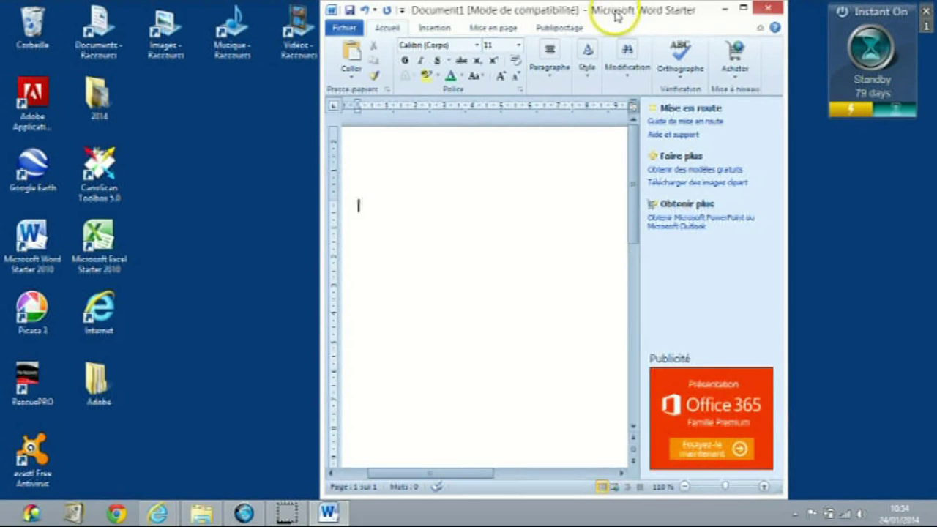
drag(607, 10, 936, 10)
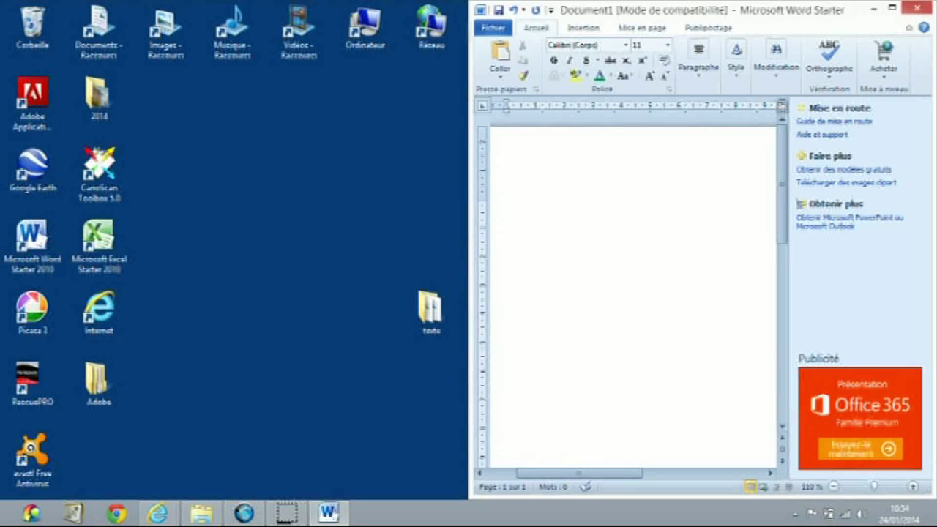
click(171, 30)
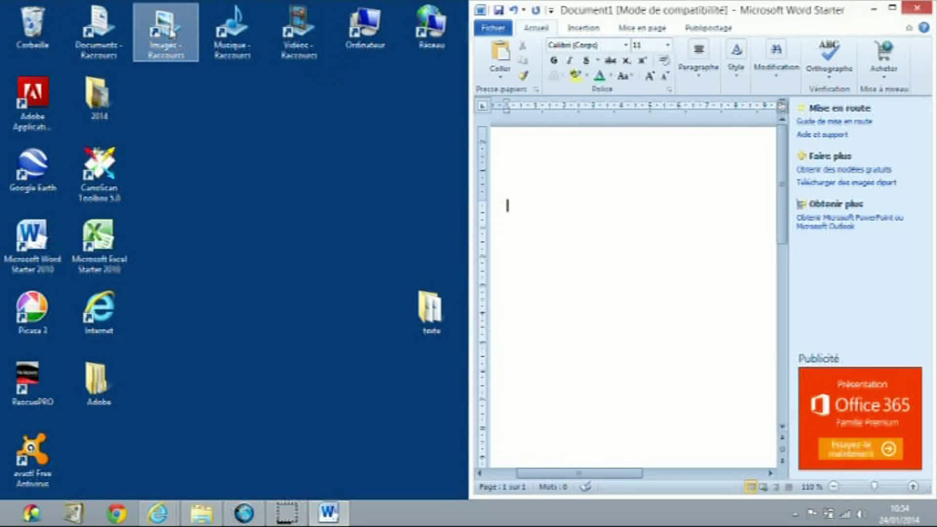
double_click(171, 30)
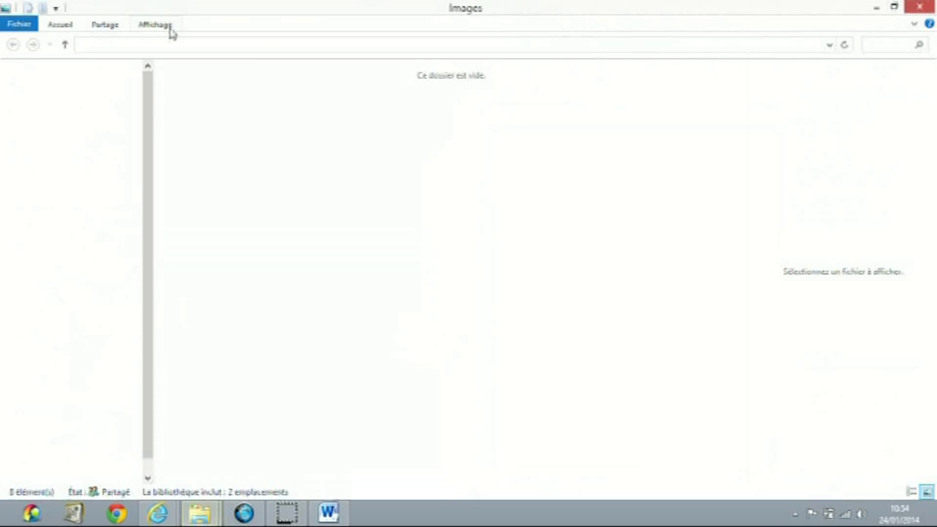
click(607, 8)
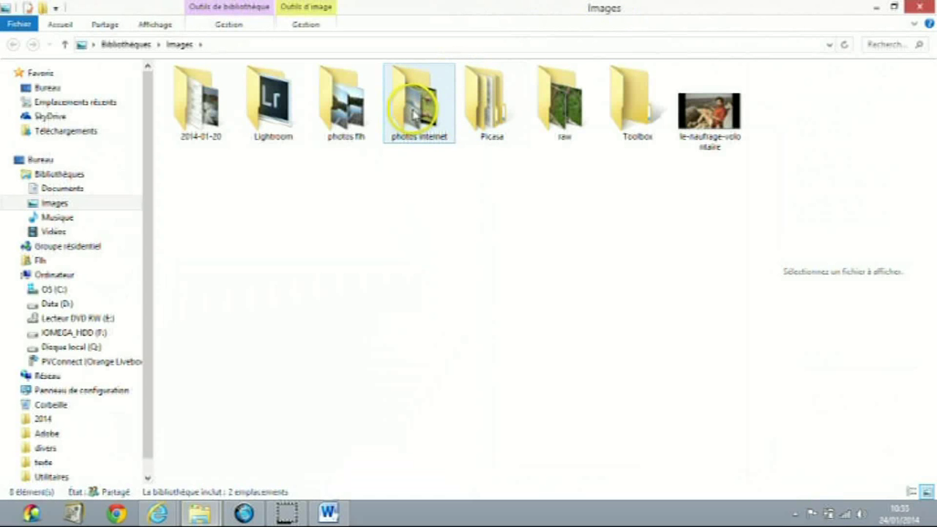
double_click(442, 120)
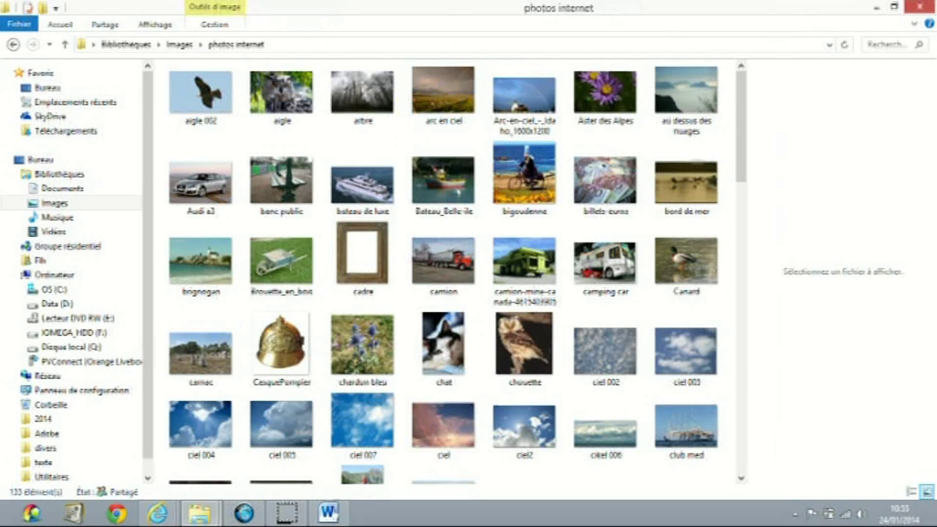
click(893, 8)
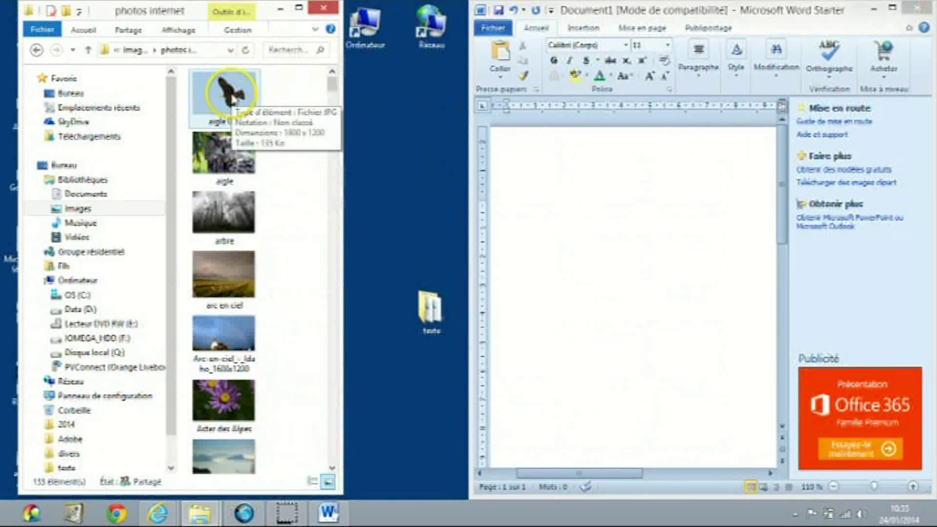
Step: Drag the aigle 002 eagle photo onto the blank page and maximize Word
click(230, 102)
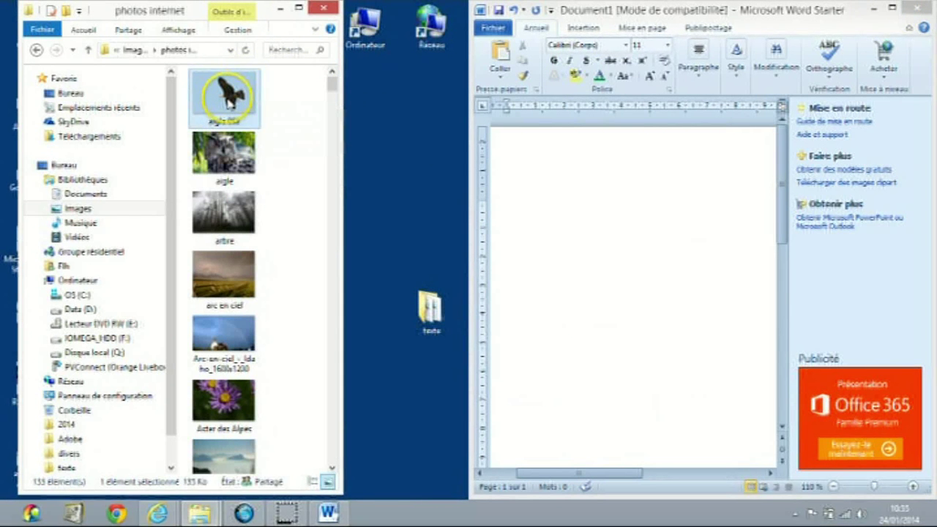
drag(230, 95, 584, 249)
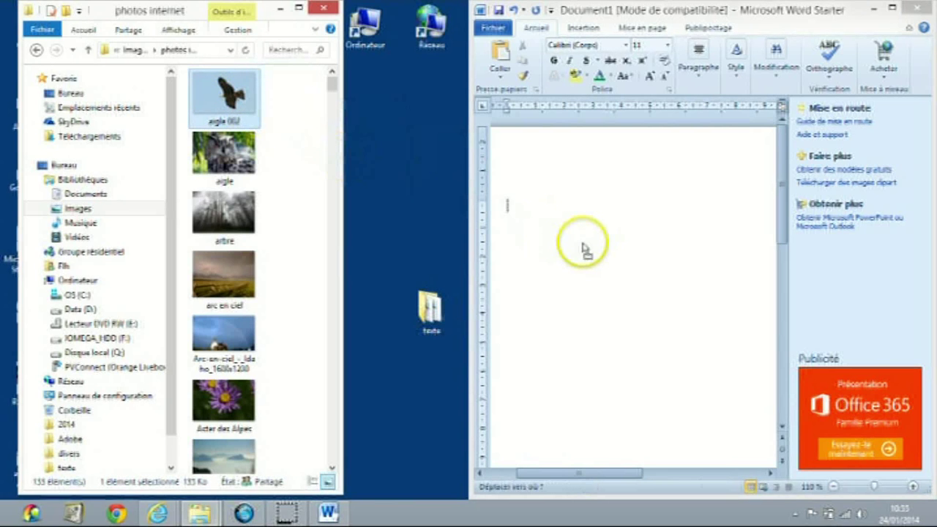
drag(583, 249, 586, 246)
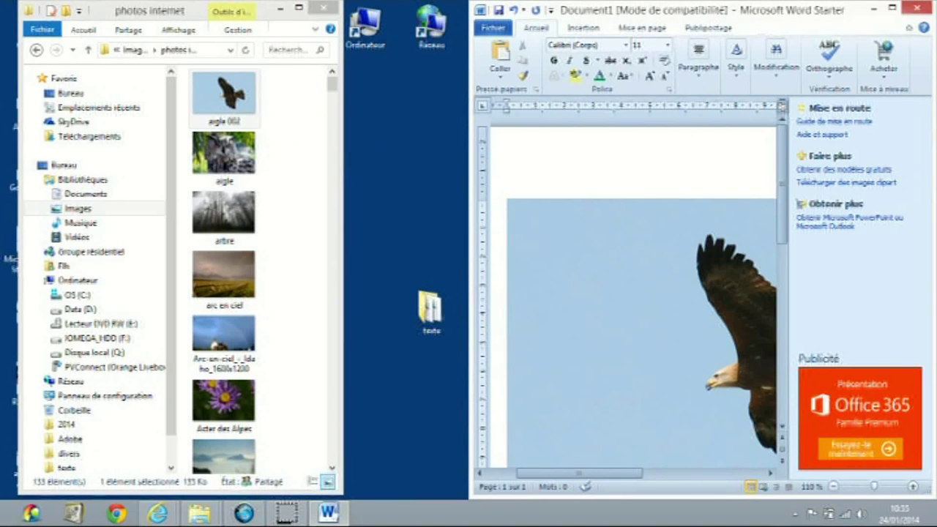
click(892, 11)
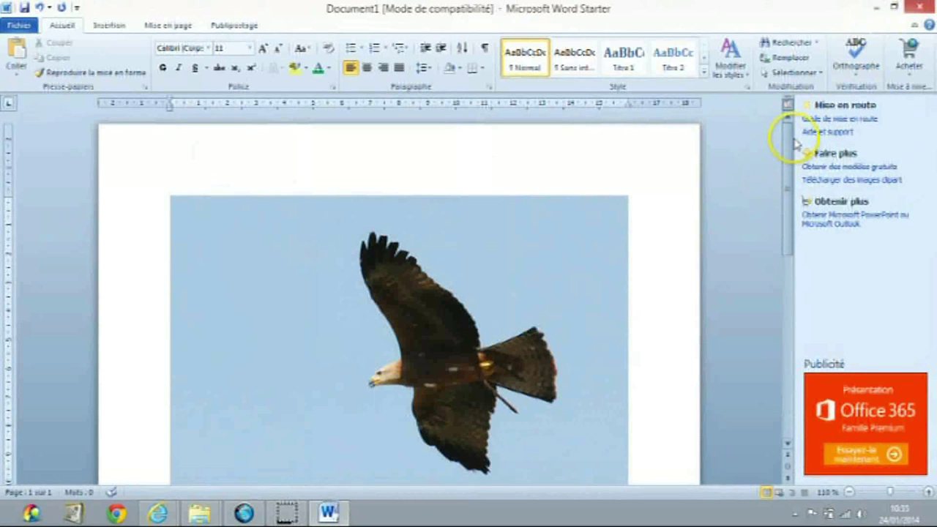
Step: Delete the eagle photo from the page and show the Insertion options
drag(781, 125, 782, 157)
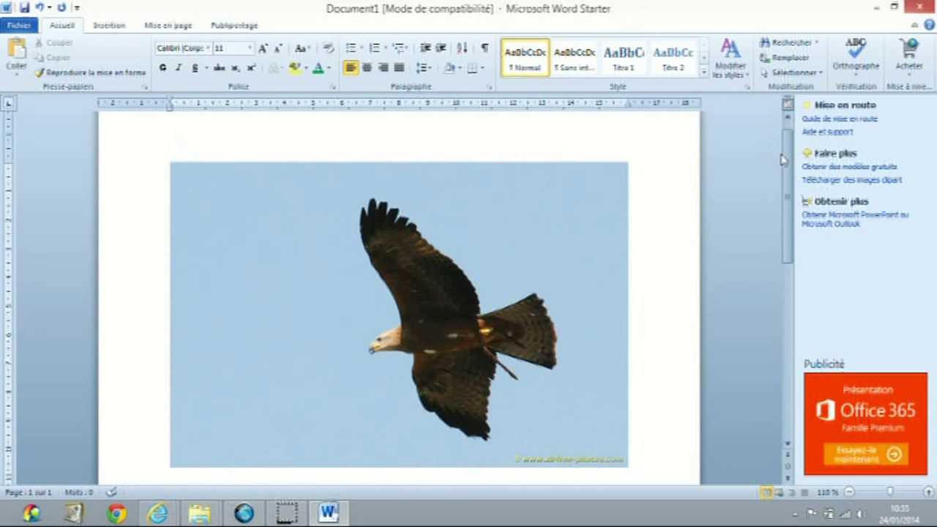
click(234, 192)
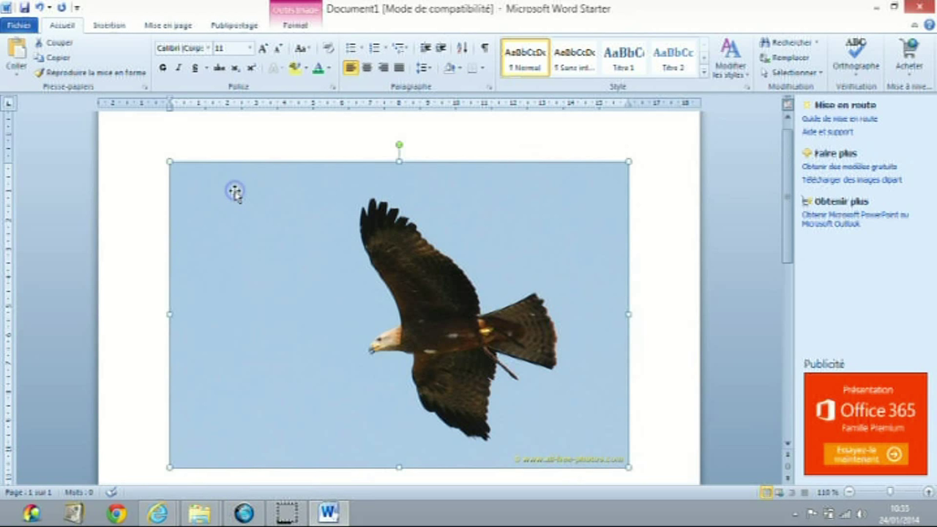
key(Delete)
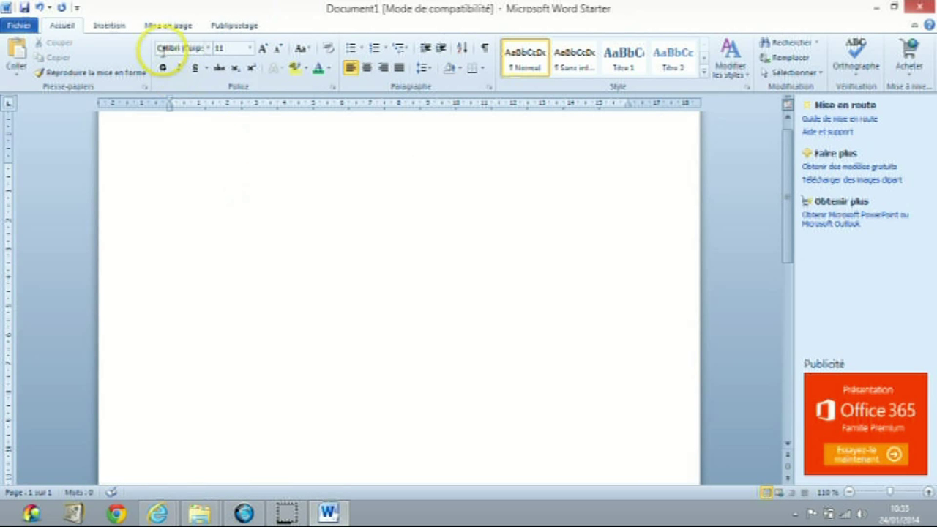
click(117, 31)
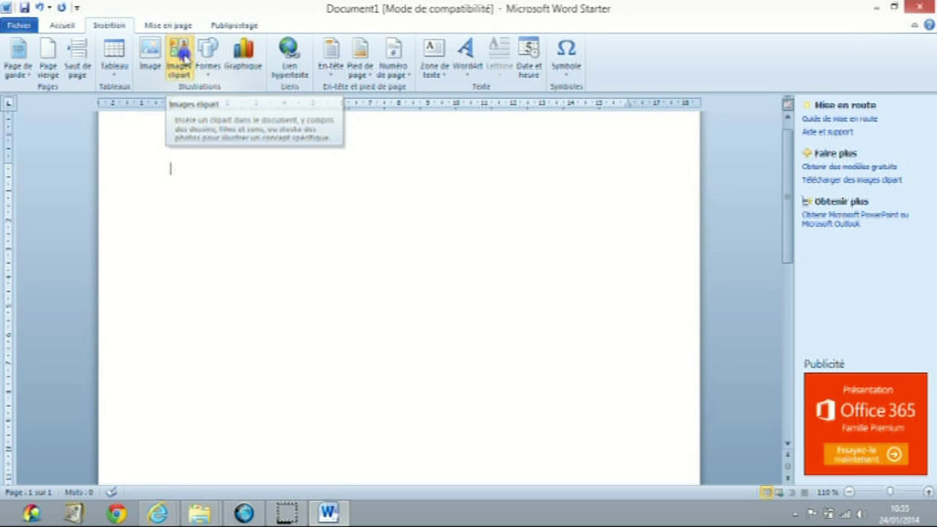
Step: Search clip art for 'foot' instead of CLAVIER and insert the yellow-shirted footballer
click(179, 59)
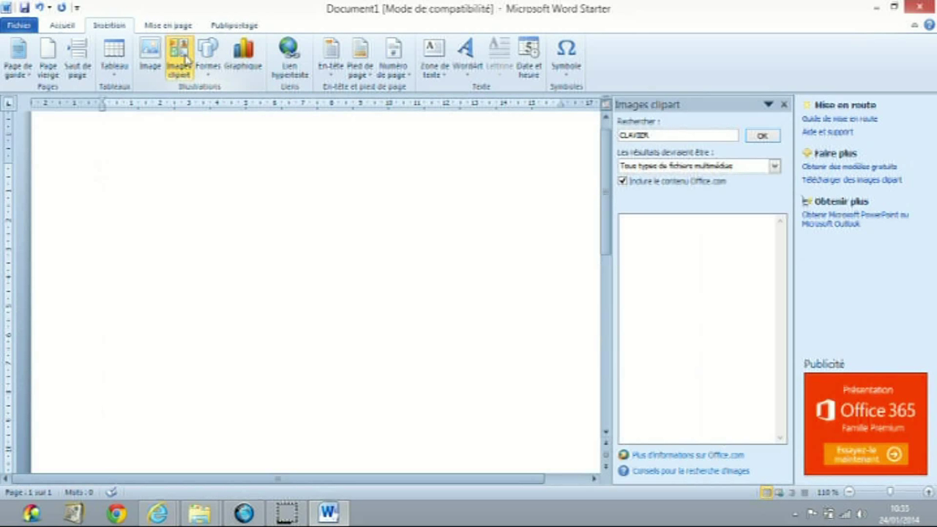
click(653, 135)
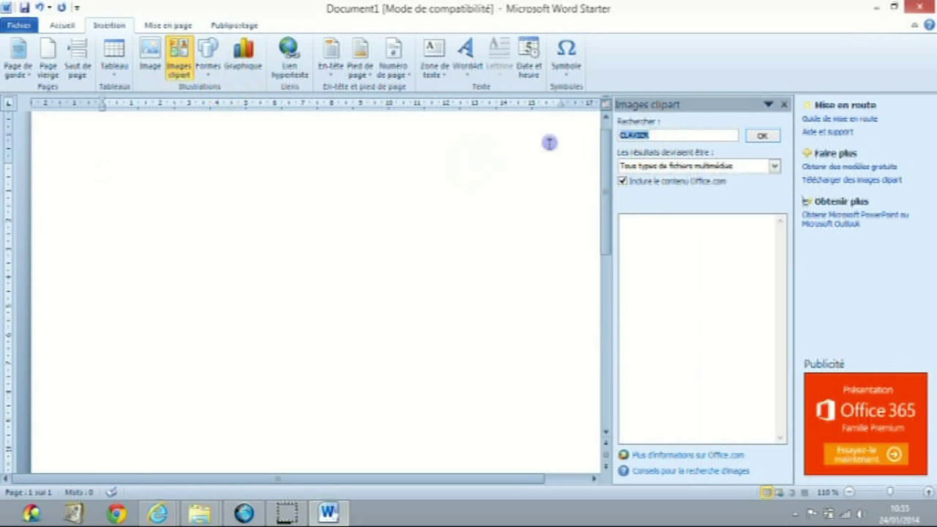
text(foot)
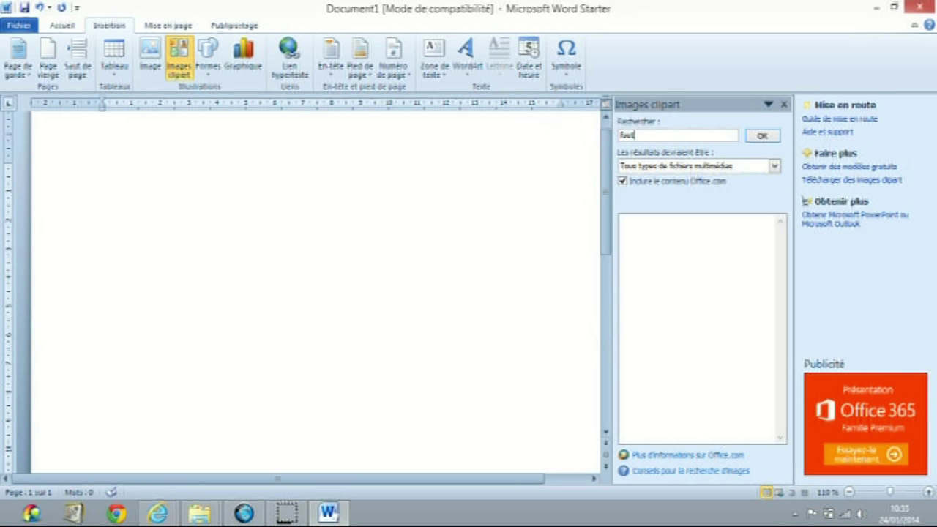
click(763, 137)
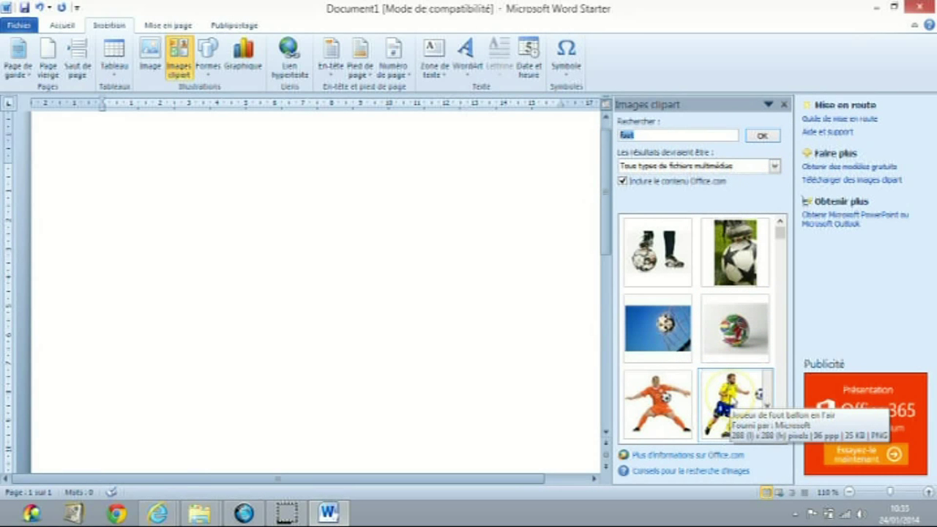
click(729, 399)
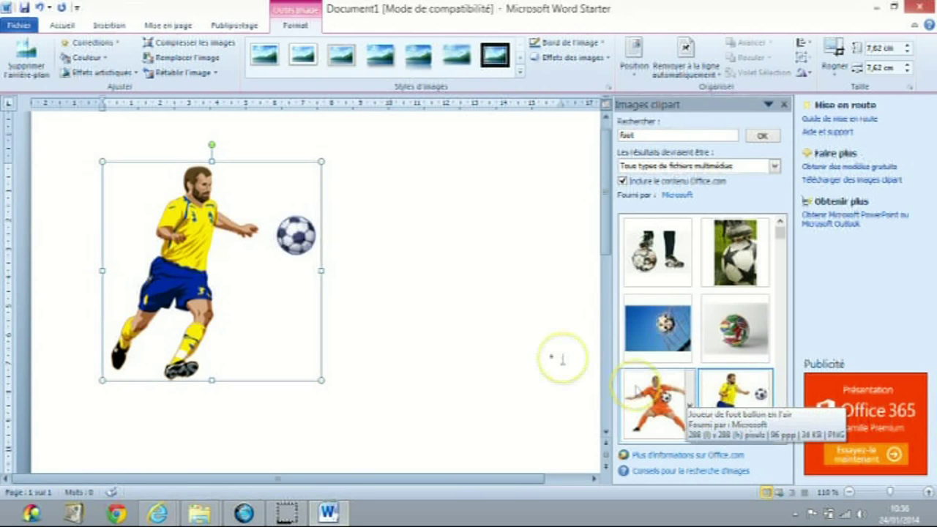
Step: Enlarge the footballer clip art to about 11.33 cm square and tilt it slightly
click(448, 316)
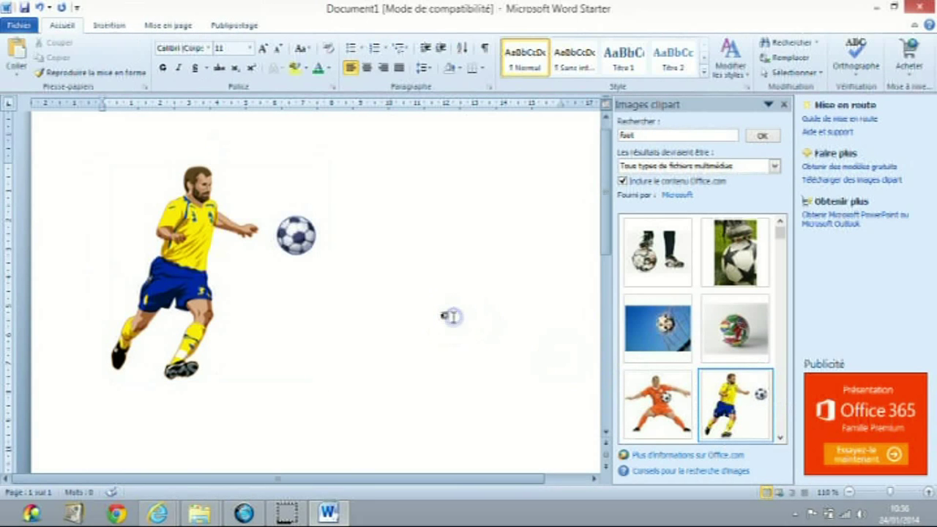
click(189, 254)
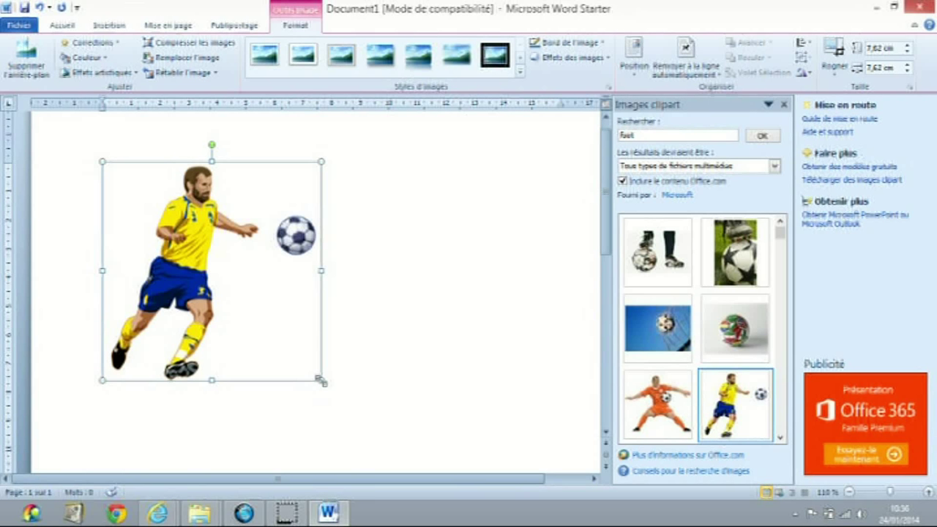
drag(322, 380, 433, 425)
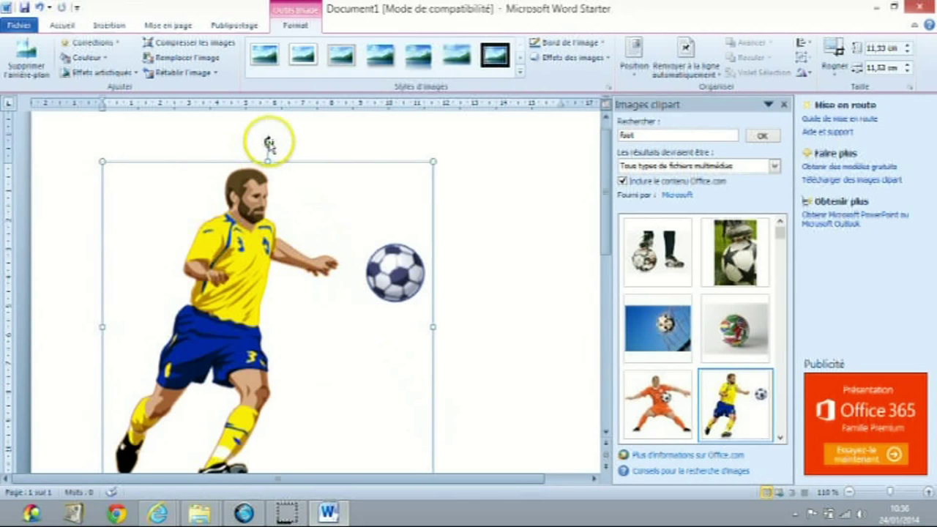
drag(269, 143, 204, 156)
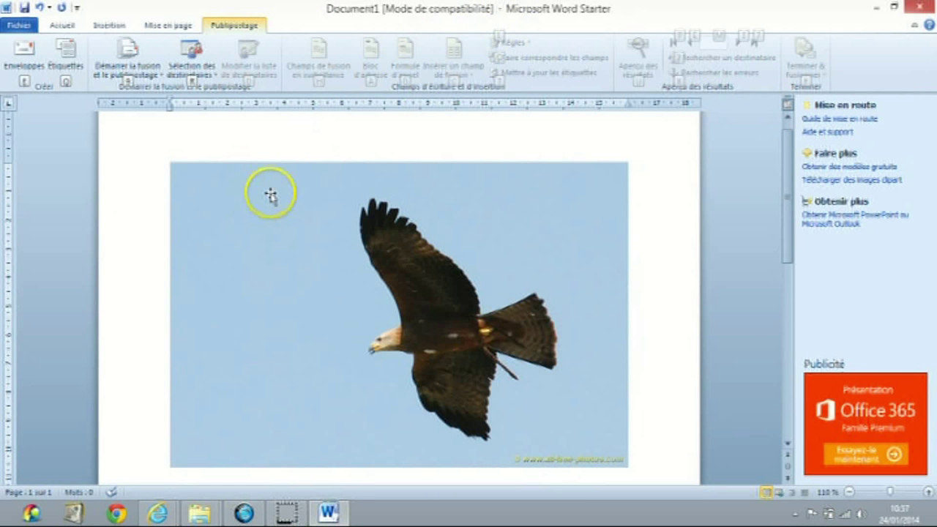
Step: Remove the pale blue sky from the eagle photo with Supprimer l'arrière-plan and keep the changes
double_click(253, 213)
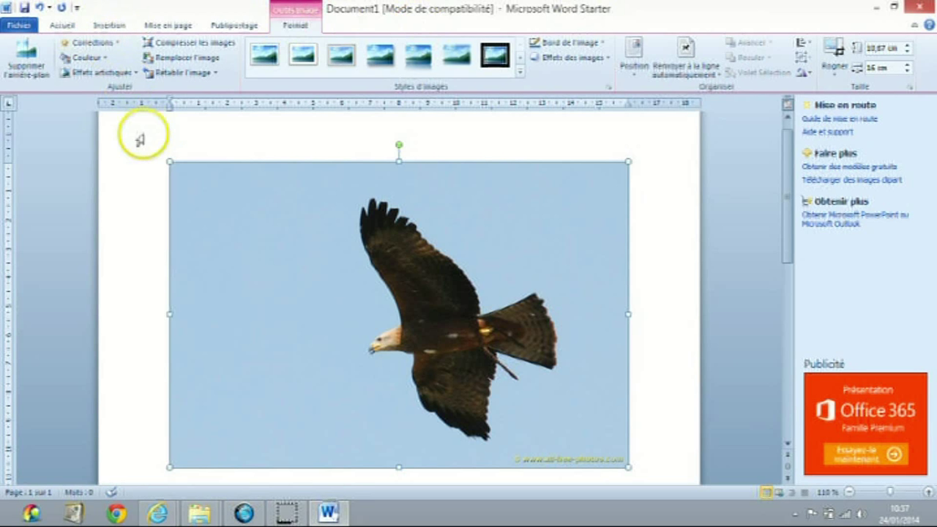
click(18, 54)
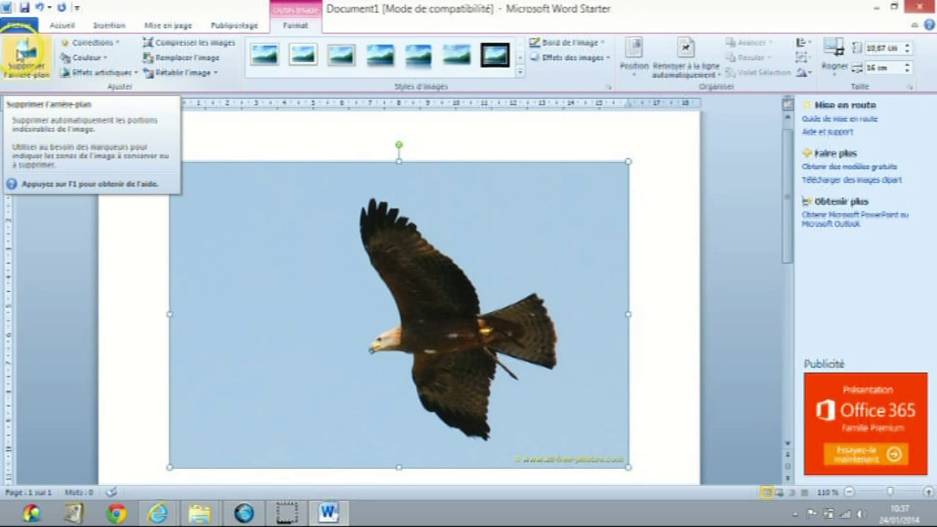
click(26, 50)
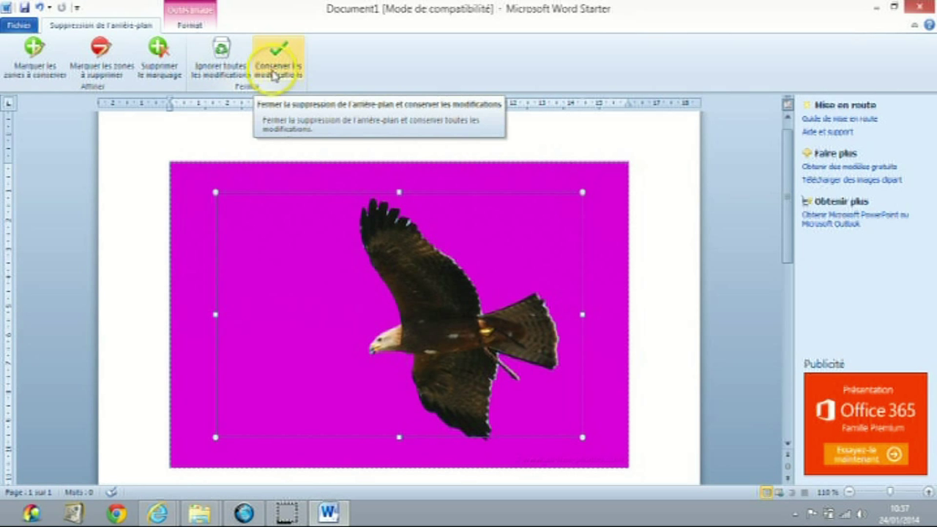
click(268, 69)
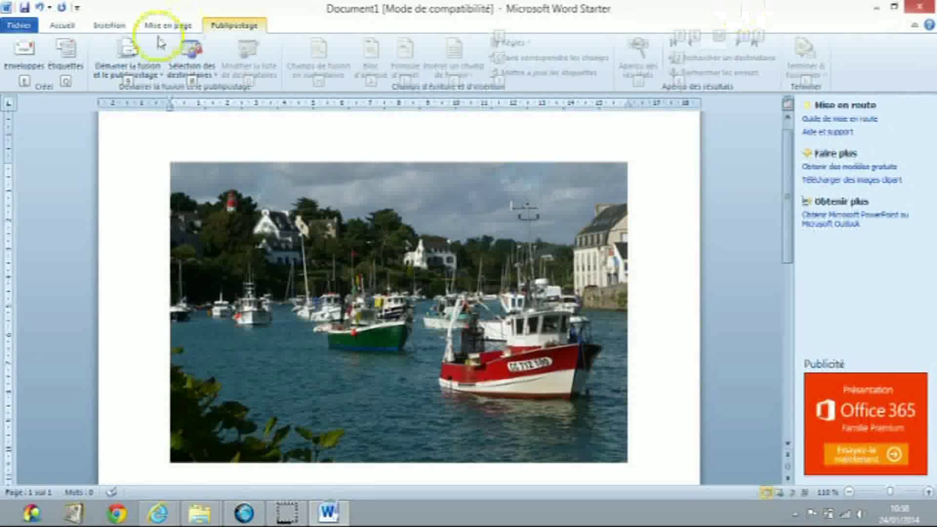
click(108, 29)
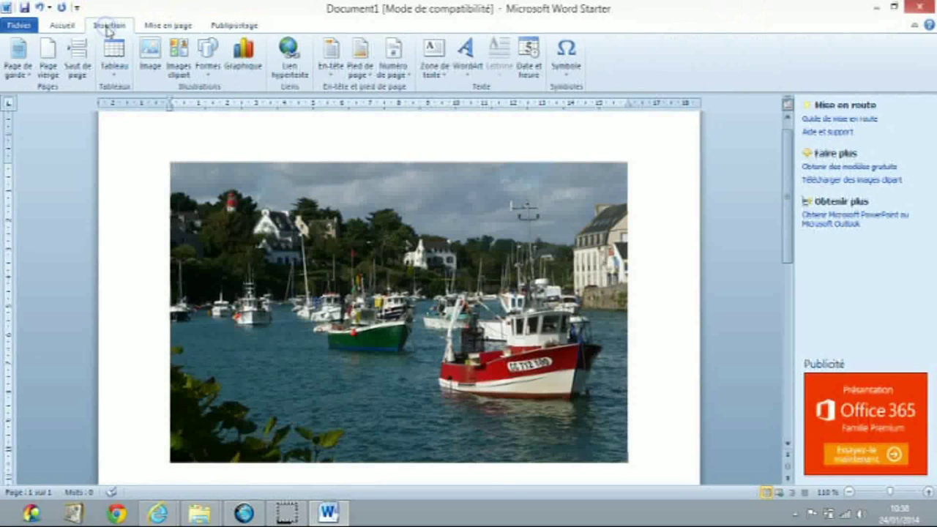
double_click(324, 262)
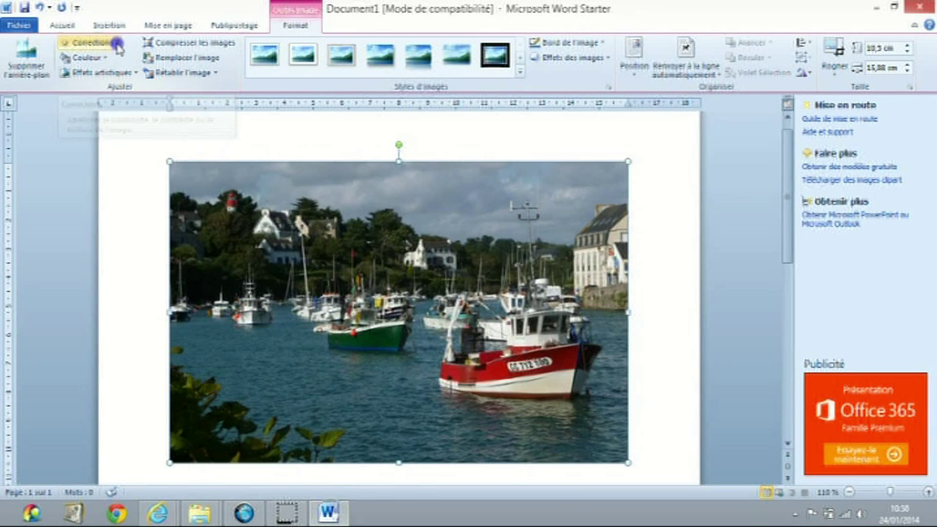
click(117, 48)
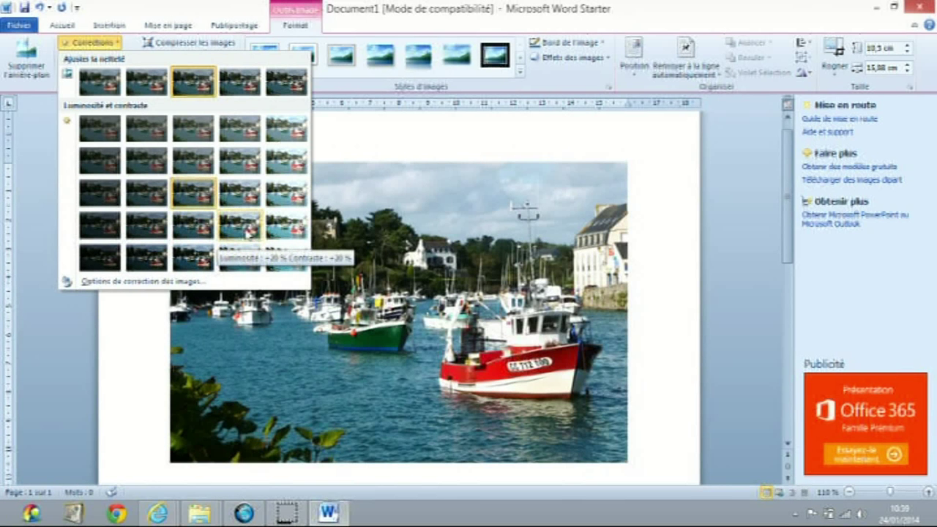
click(248, 231)
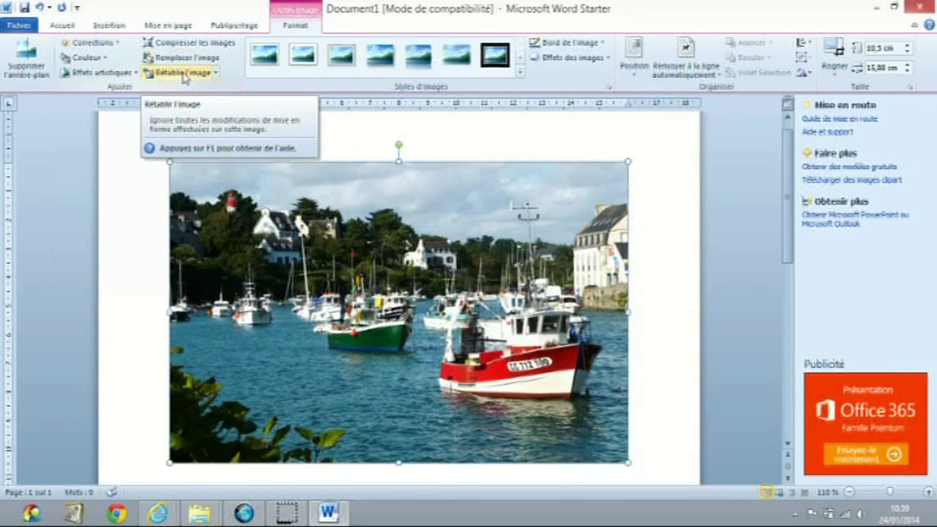
click(184, 79)
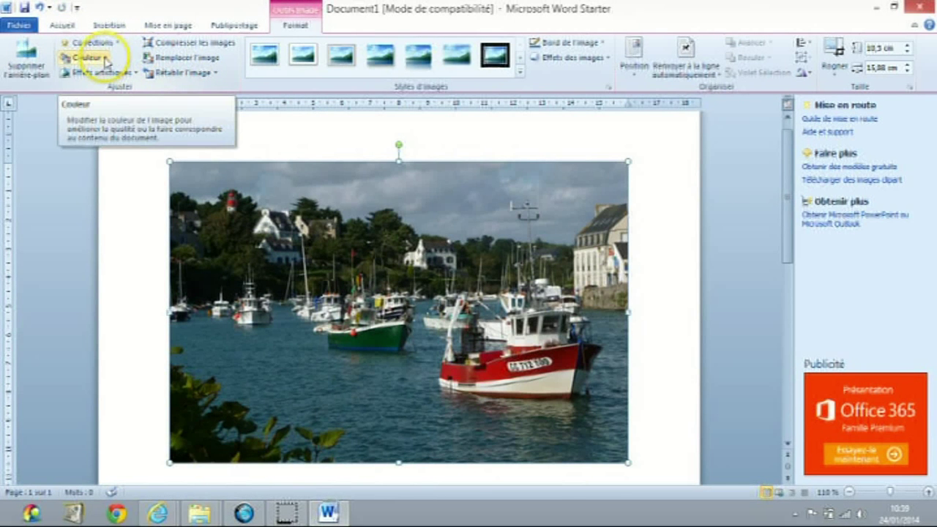
click(108, 60)
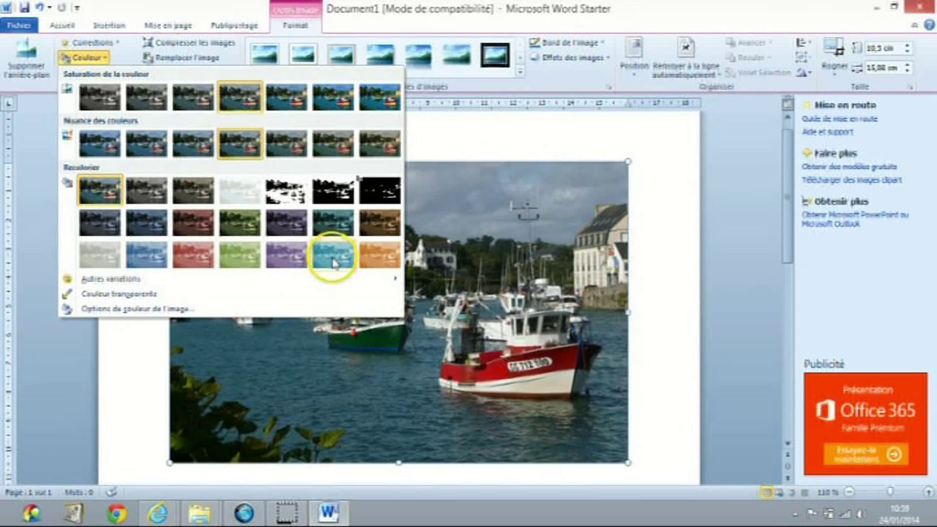
mouse_move(110, 280)
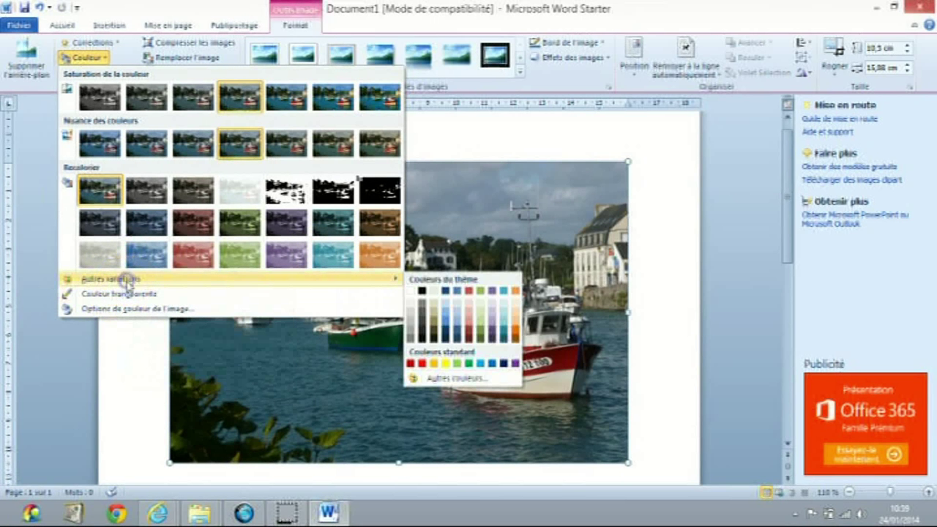
click(463, 378)
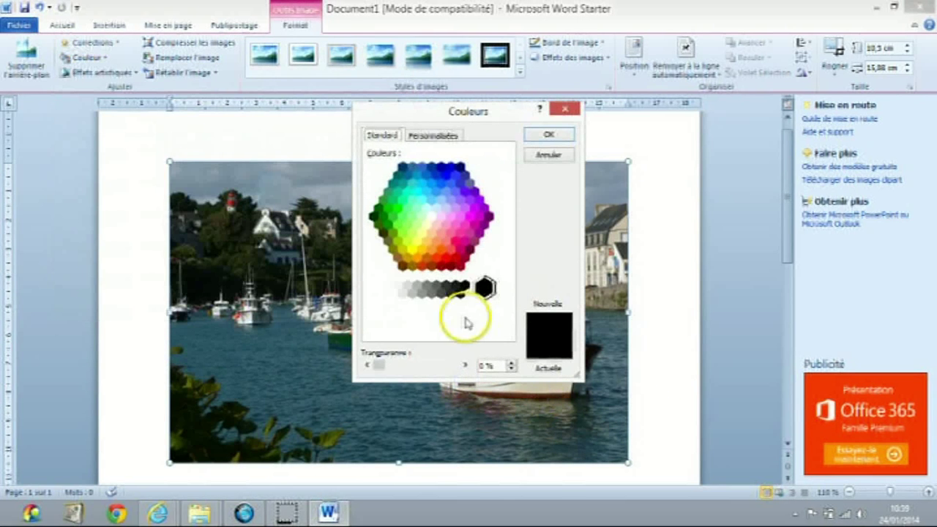
click(469, 232)
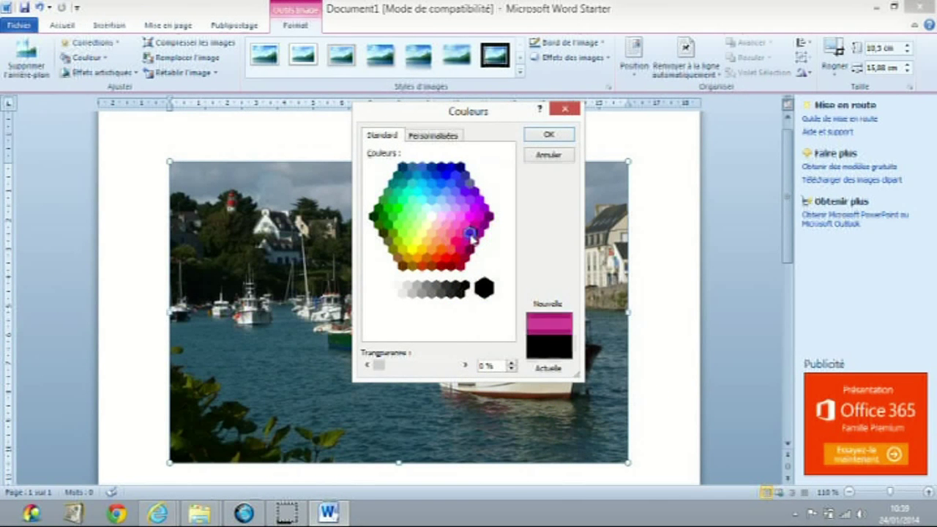
click(548, 134)
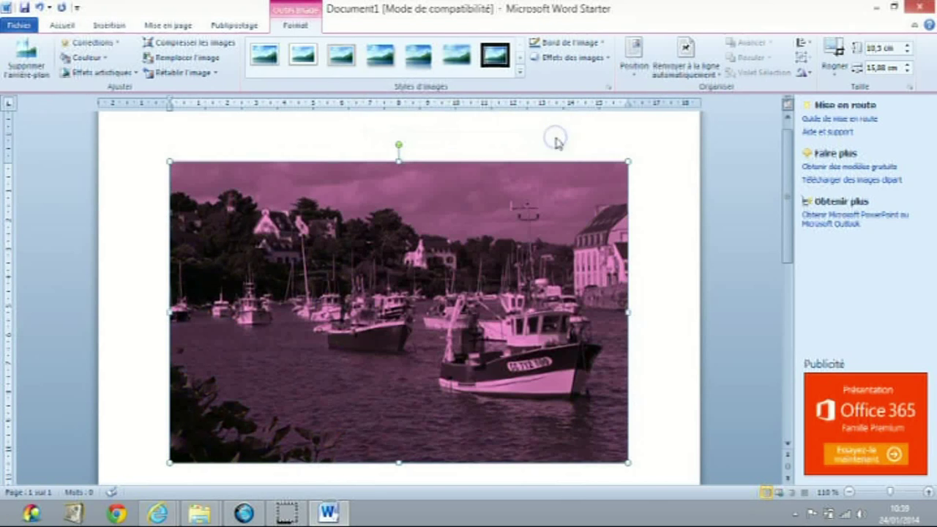
click(194, 73)
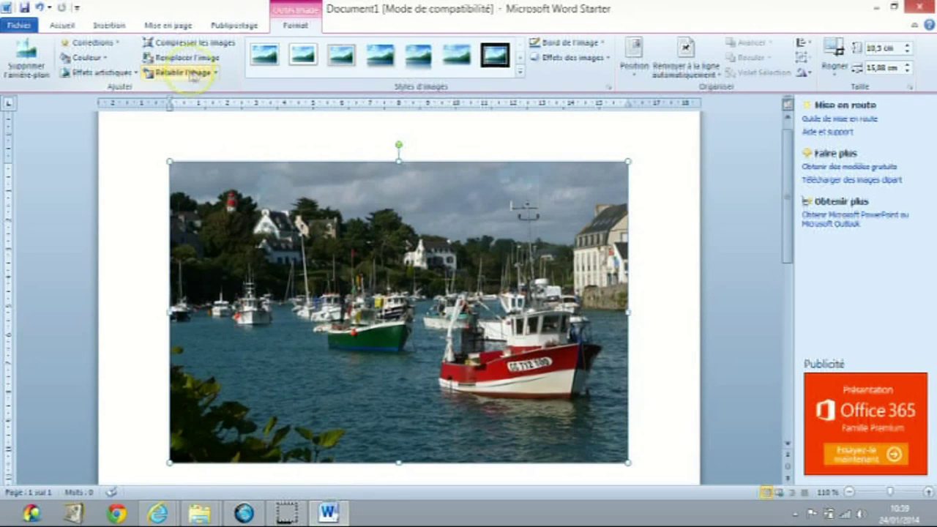
click(135, 76)
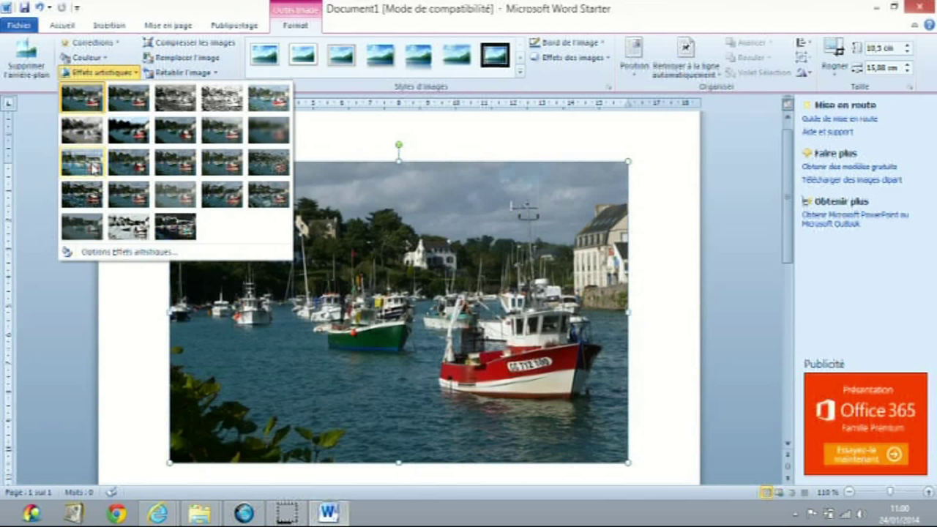
click(93, 167)
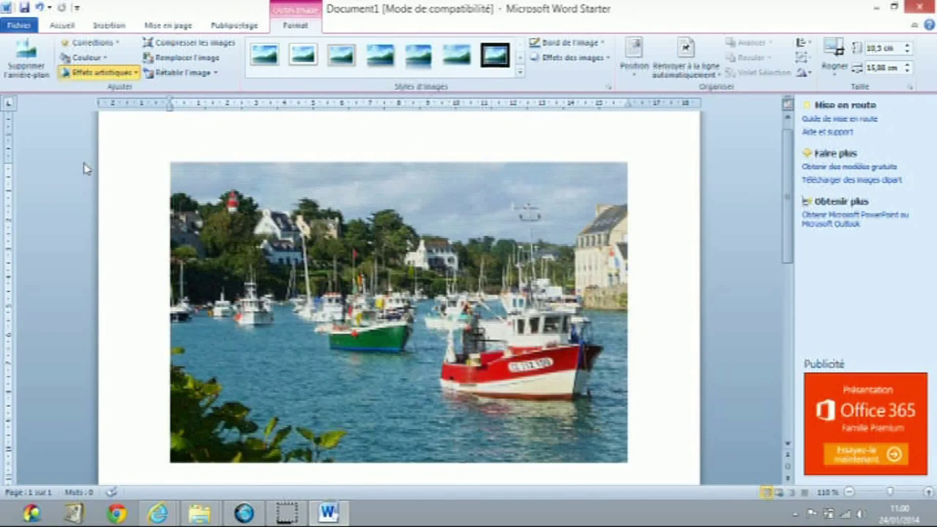
click(345, 271)
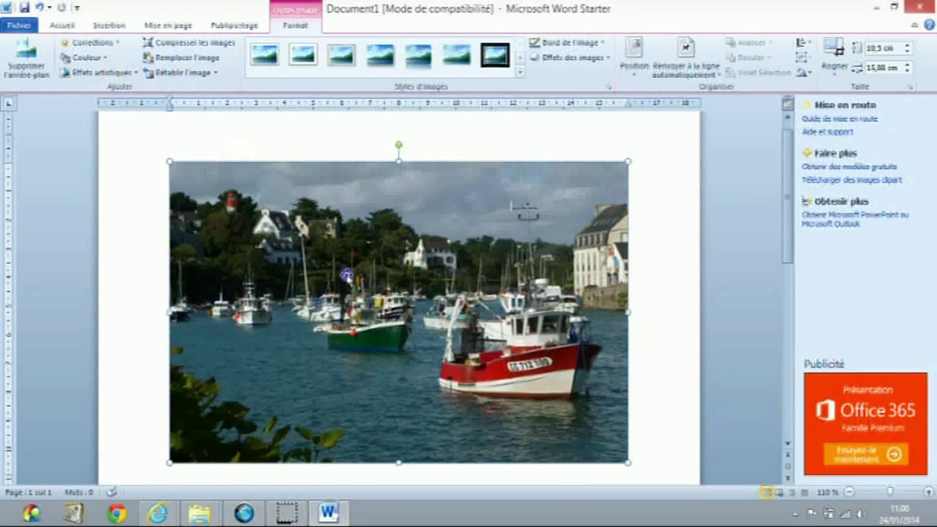
click(182, 44)
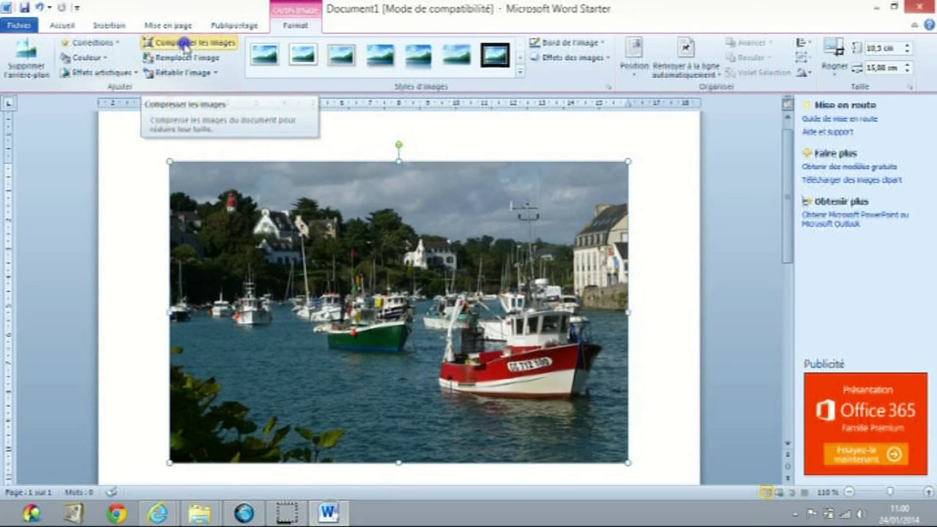
Step: Compress the harbour photo at Messagerie électronique (96 ppp), deleting its cropped areas
click(186, 45)
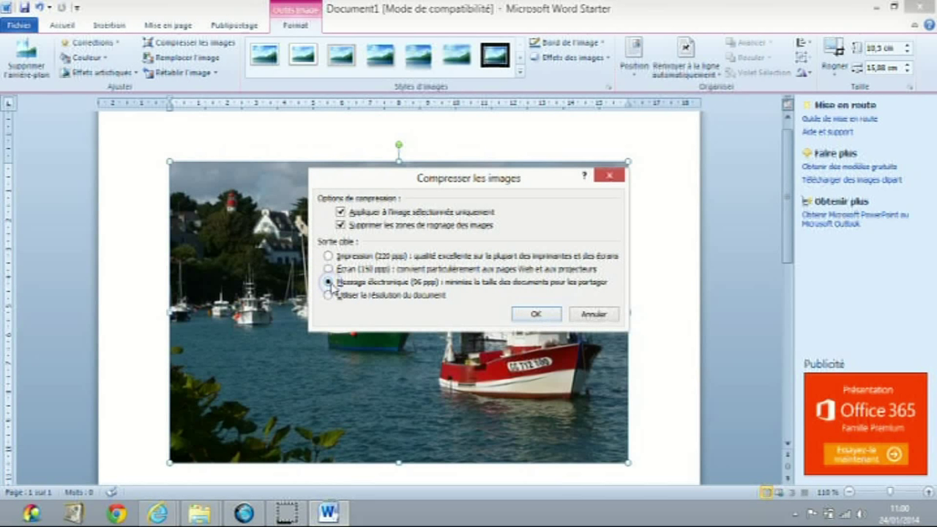
click(535, 315)
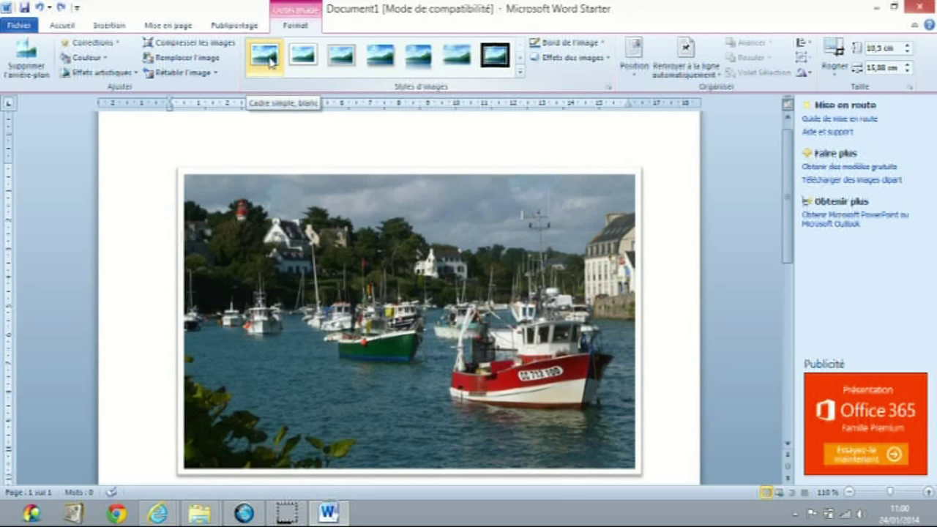
Step: Try several picture styles, finishing with the rounded perspective-tilted style with drop shadow
click(270, 62)
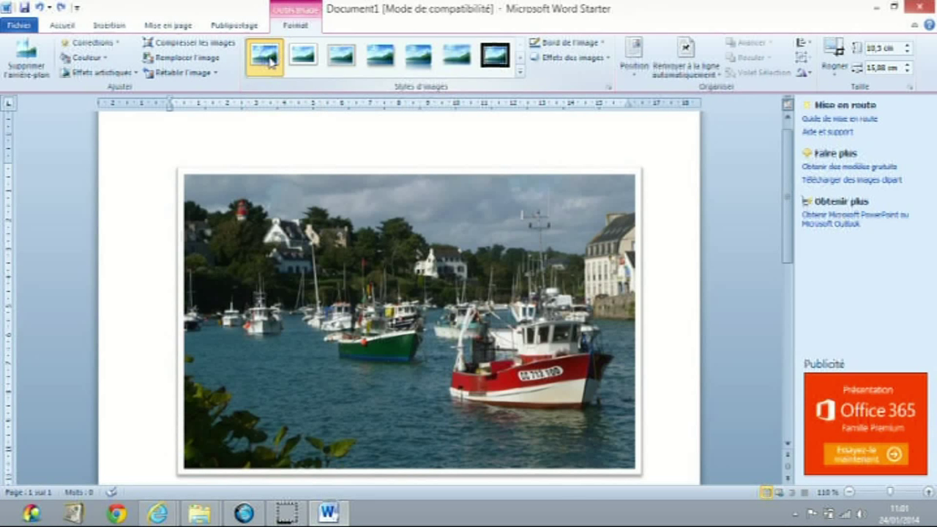
click(520, 57)
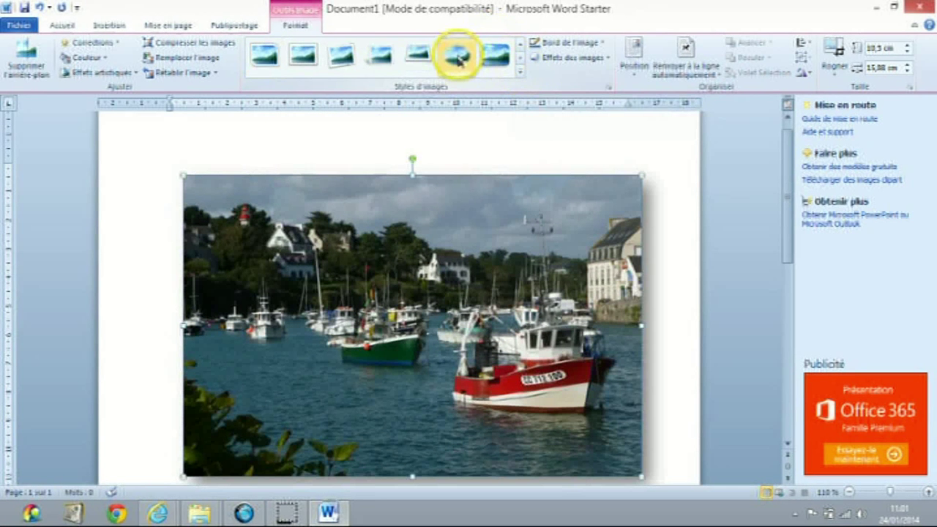
click(456, 58)
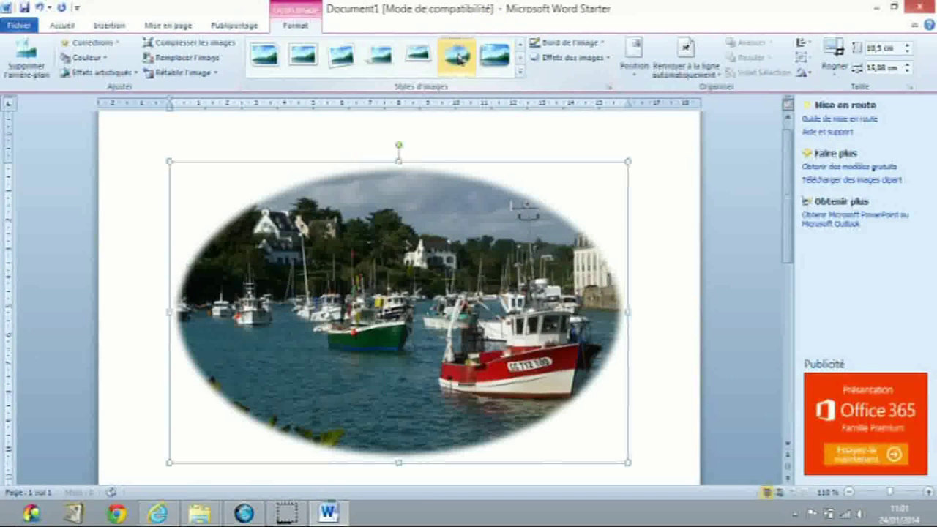
click(265, 55)
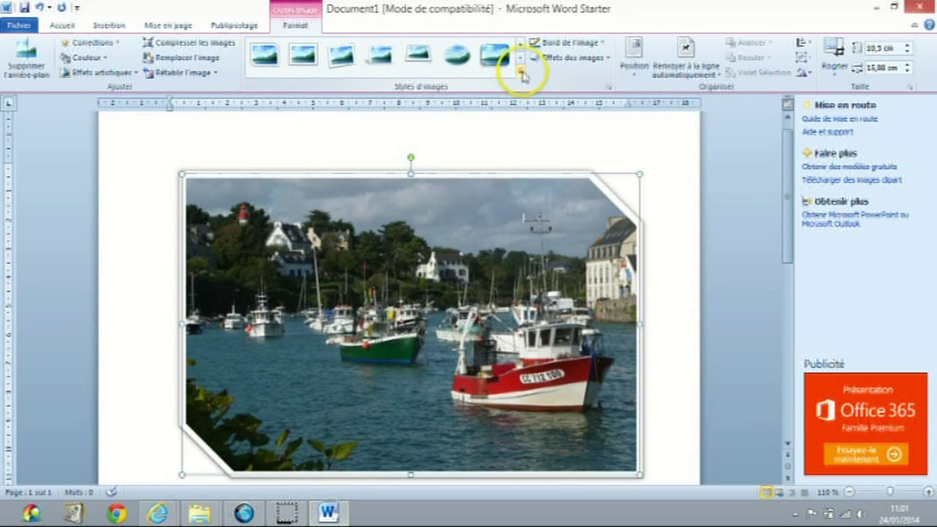
click(521, 64)
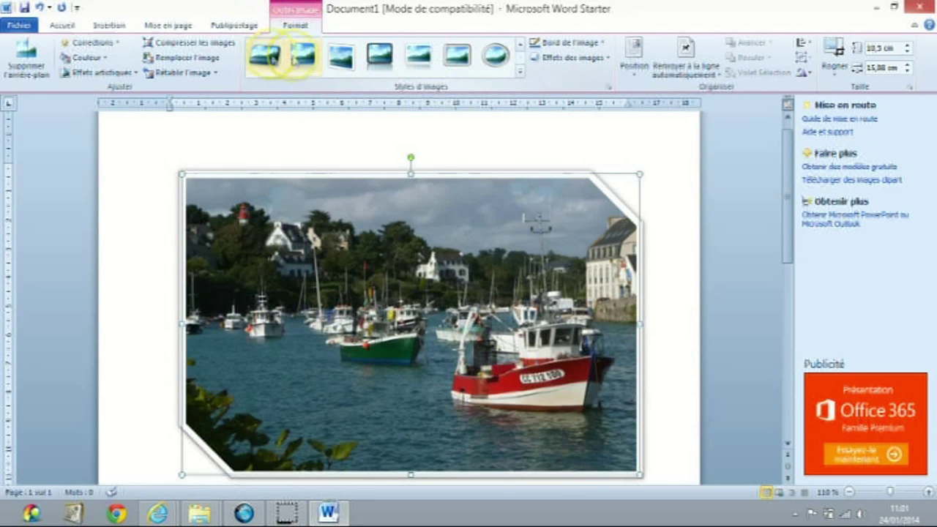
click(265, 55)
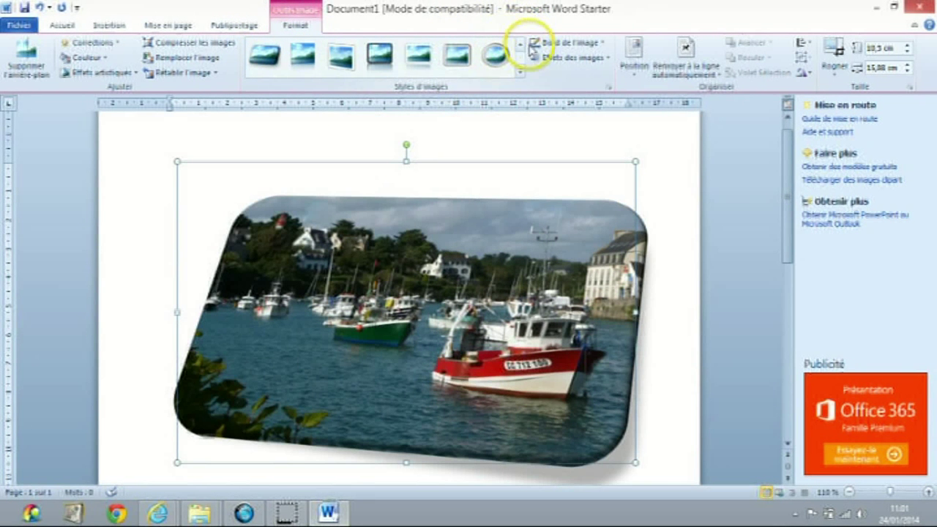
Step: Give the harbour photo a dark blue picture border with 4½ pt weight
click(603, 43)
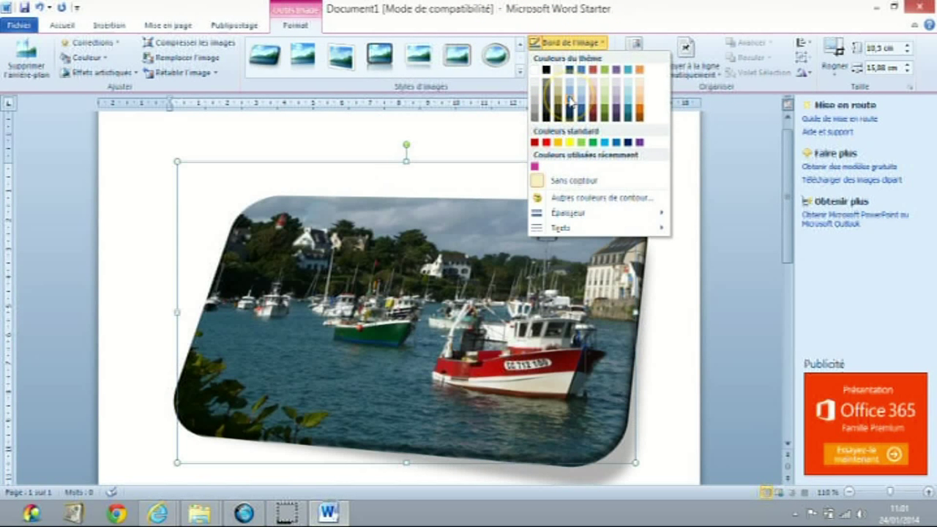
click(570, 100)
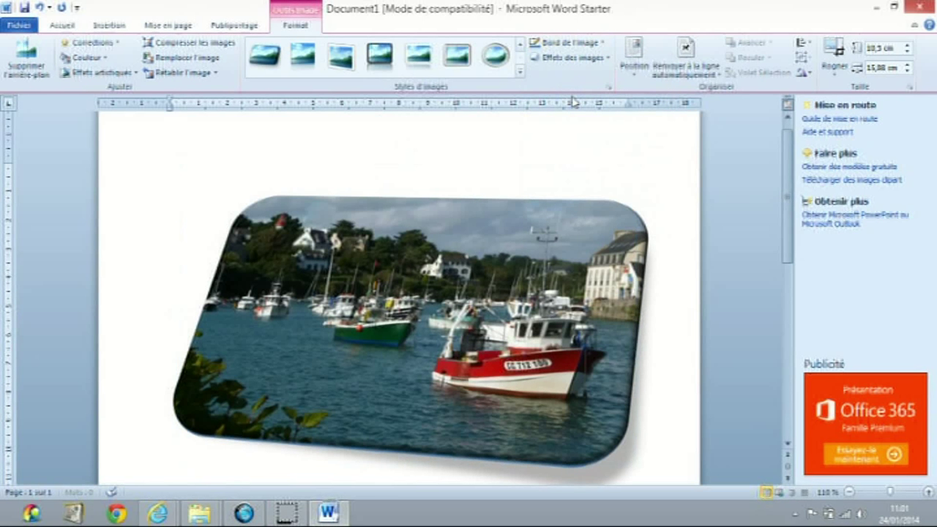
click(577, 44)
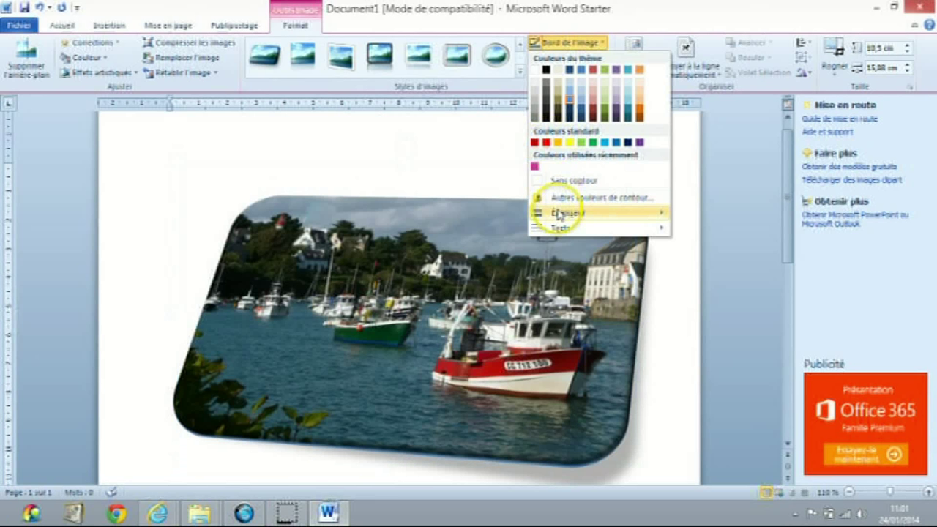
mouse_move(563, 214)
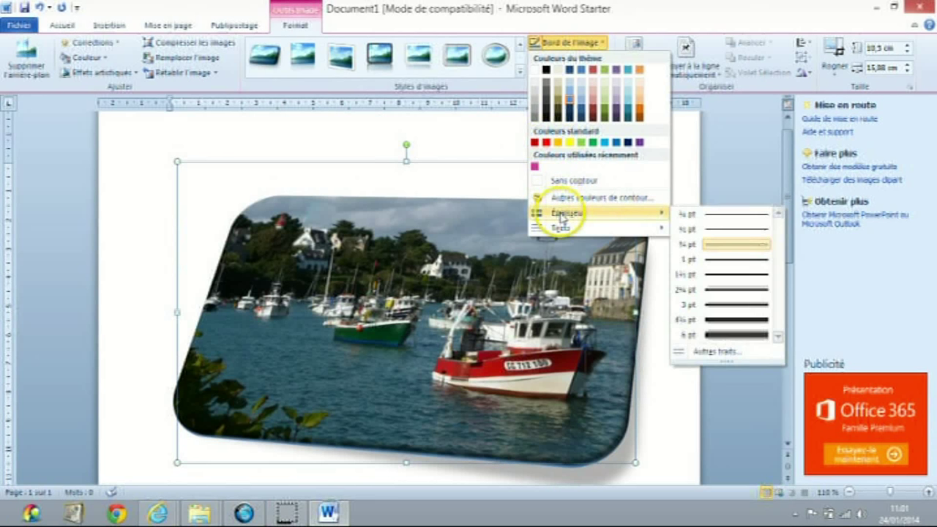
click(712, 321)
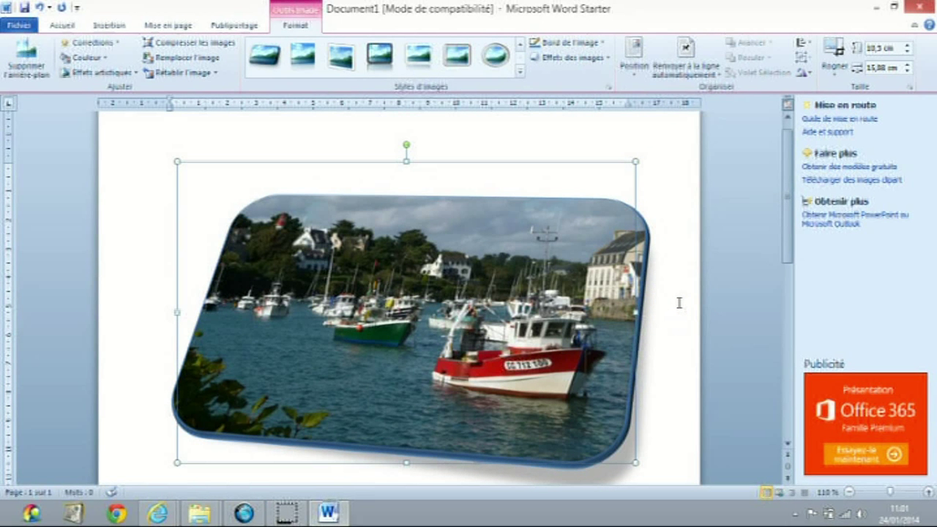
click(673, 217)
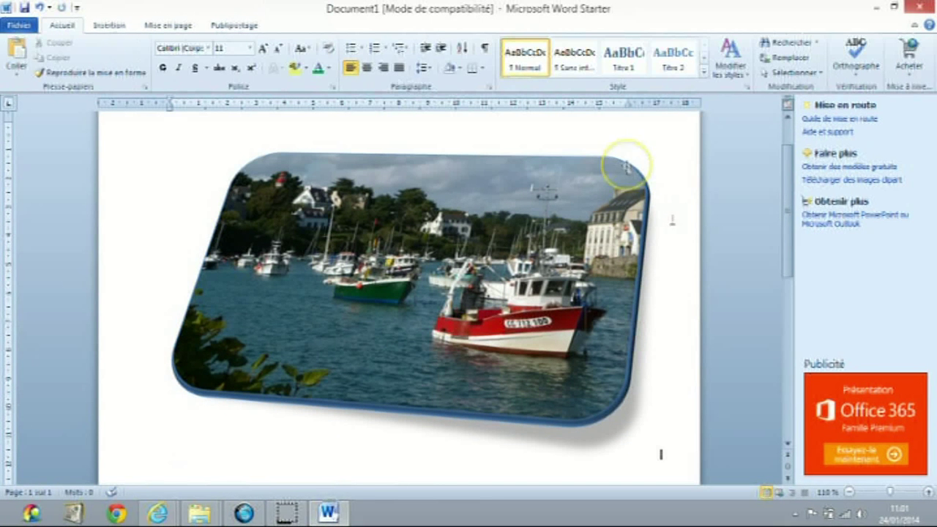
Step: Try a 3D preset effect and a reflection on the harbour photo
click(470, 183)
click(582, 57)
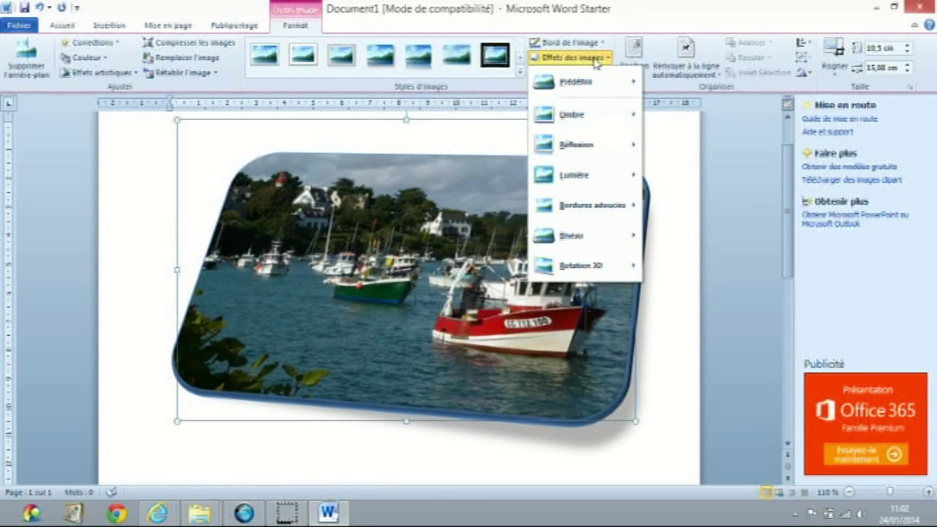
mouse_move(580, 79)
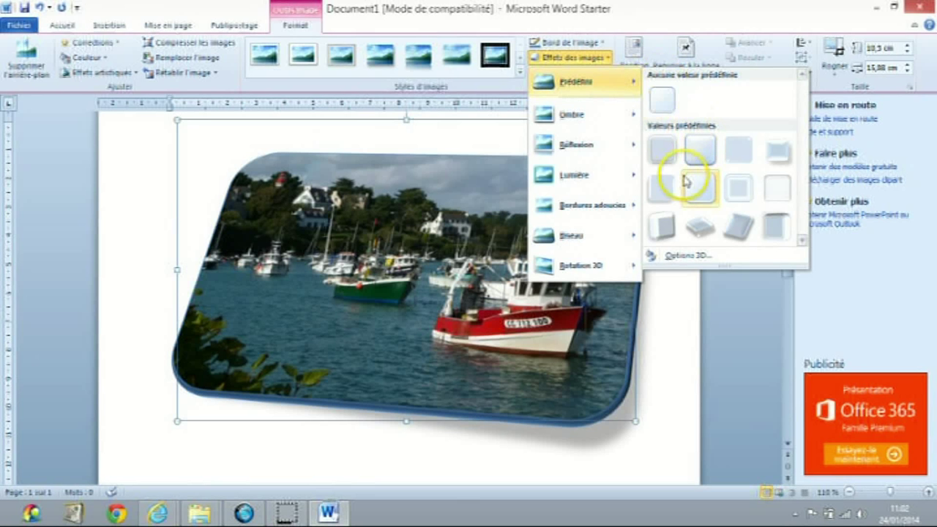
click(704, 232)
click(570, 57)
mouse_move(596, 151)
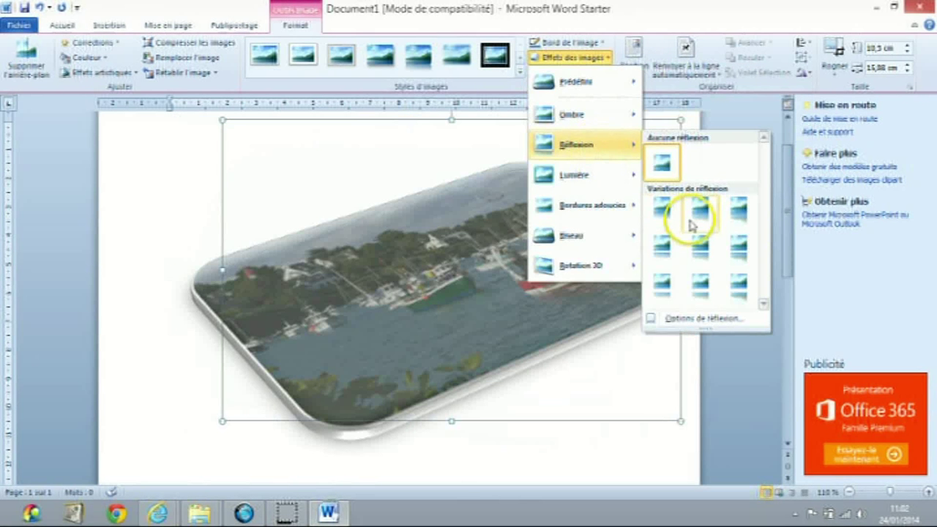
click(700, 247)
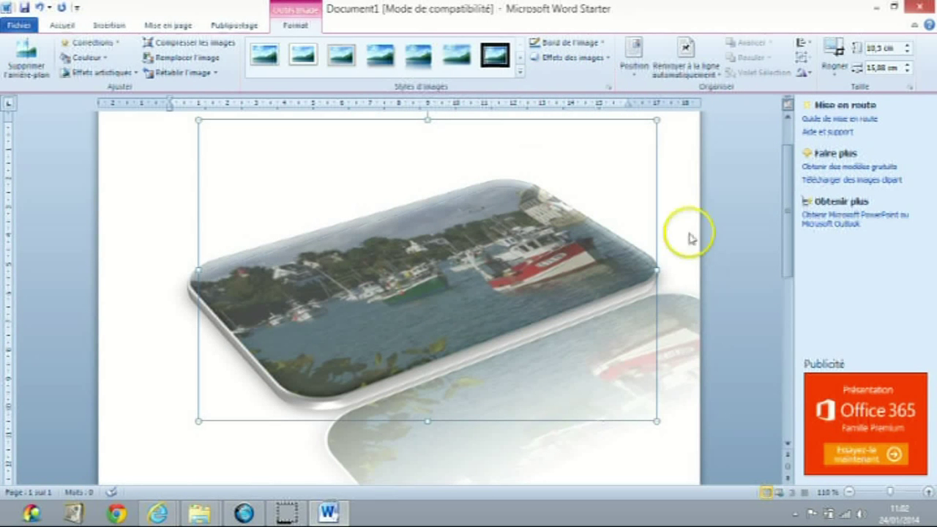
Step: Reset the picture to remove the effects, then apply 25-point soft edges
click(604, 59)
mouse_move(587, 190)
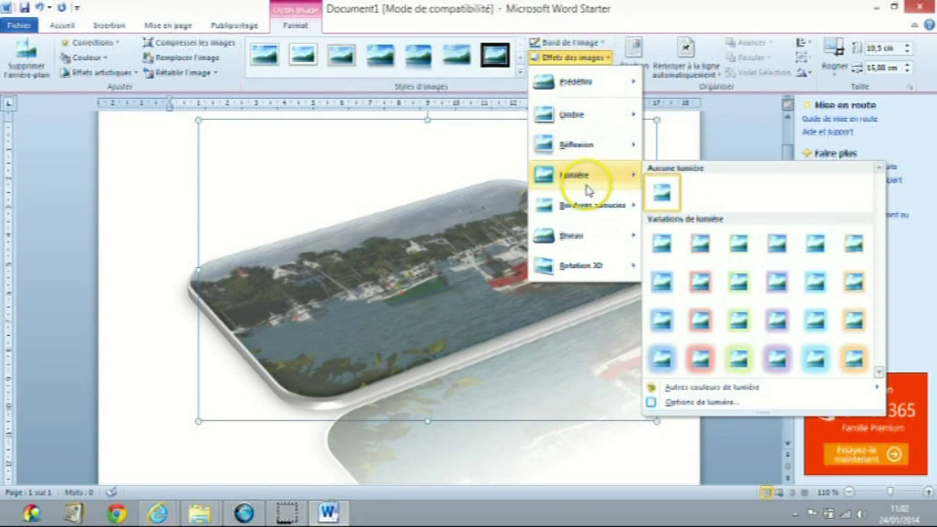
mouse_move(567, 209)
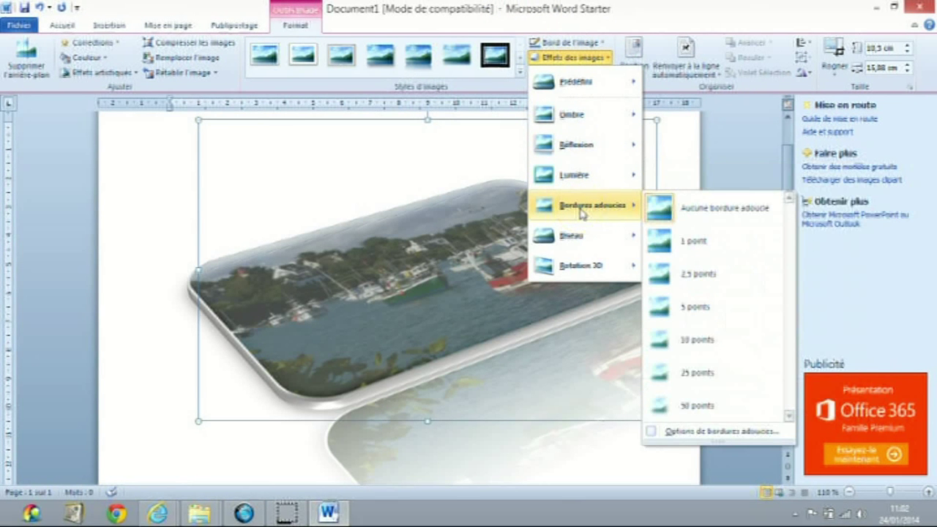
click(399, 275)
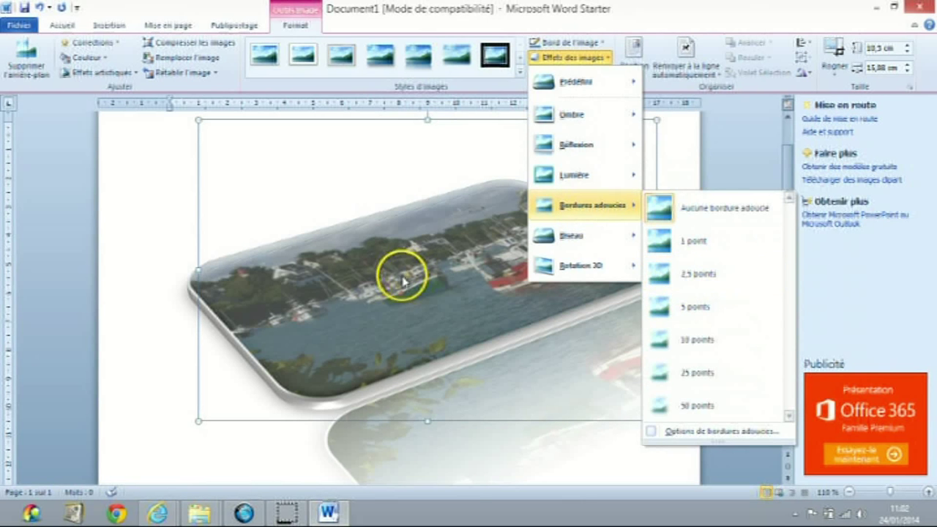
click(203, 75)
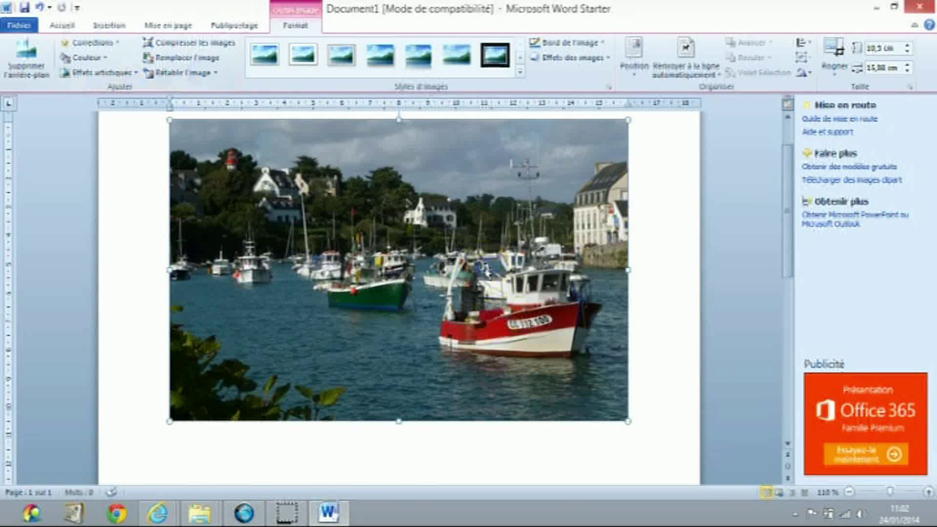
click(608, 57)
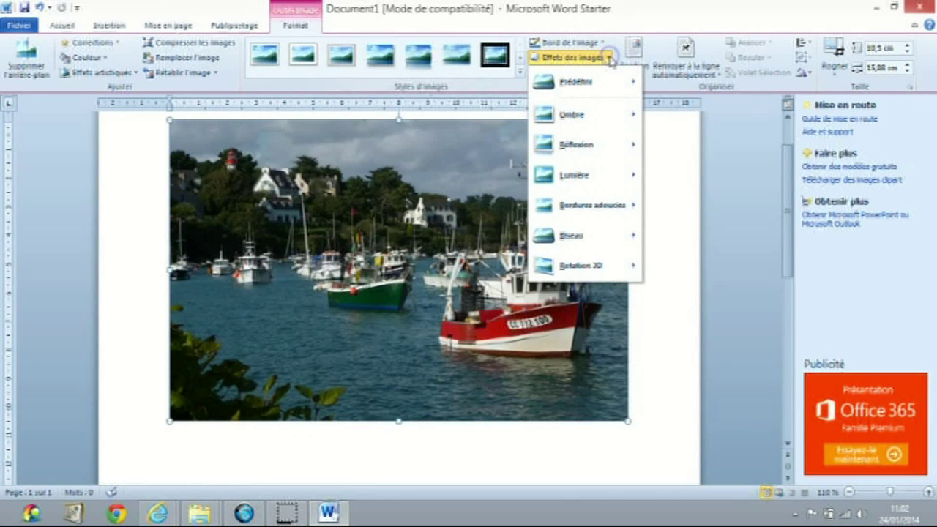
mouse_move(594, 220)
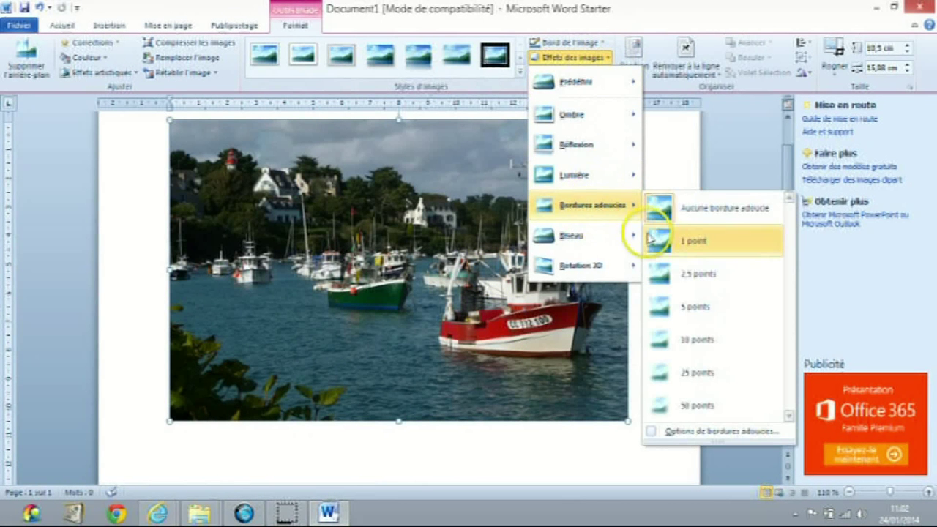
click(672, 374)
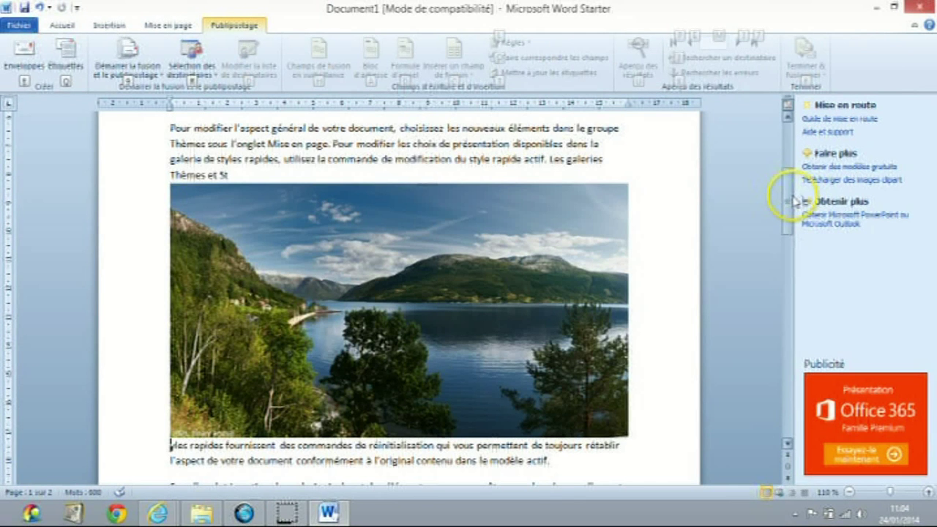
Step: Move the lake photo down into the paragraph text, enlarge it, then squeeze it narrow
drag(788, 202, 788, 180)
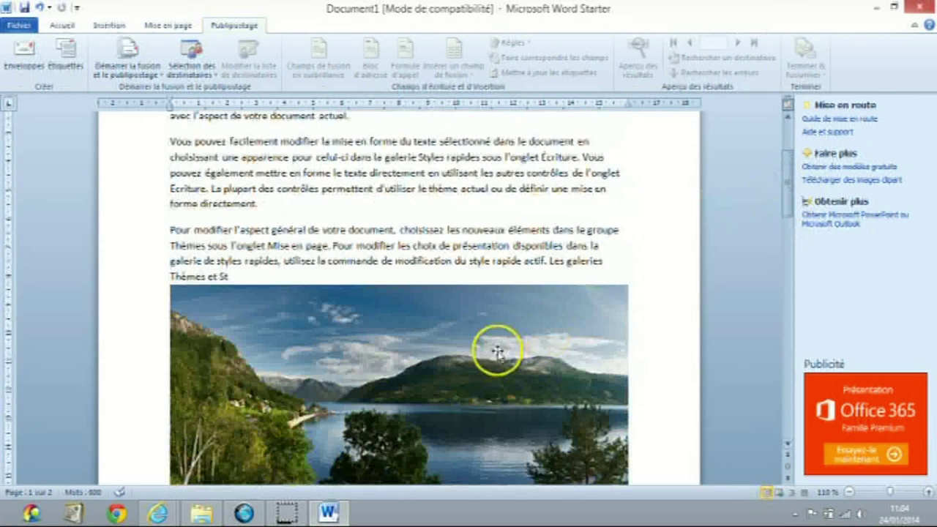
click(497, 352)
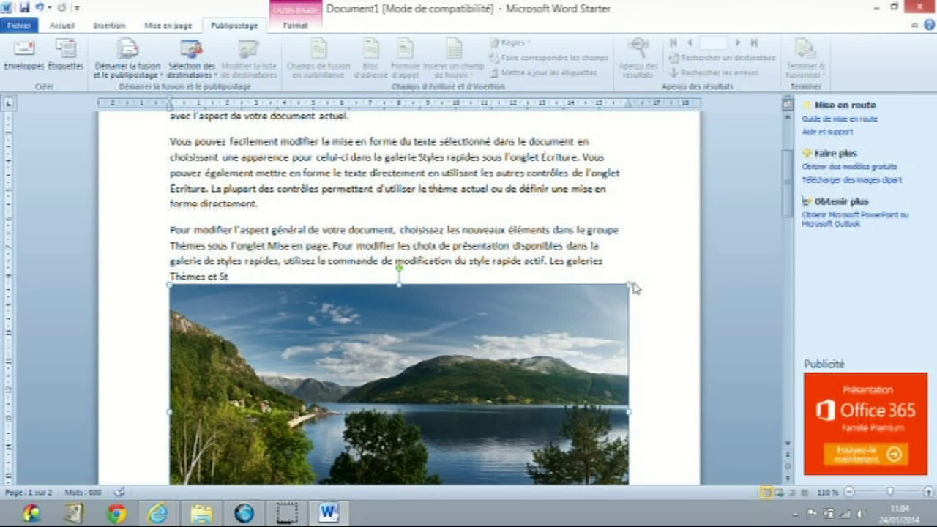
drag(630, 285, 628, 287)
drag(620, 294, 398, 468)
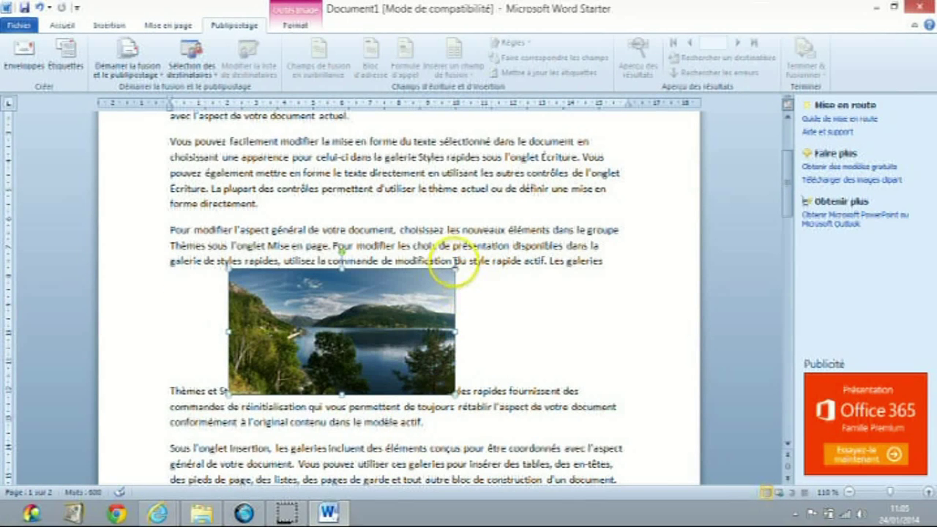
mouse_move(455, 270)
mouse_down()
mouse_move(606, 174)
mouse_move(613, 180)
mouse_up()
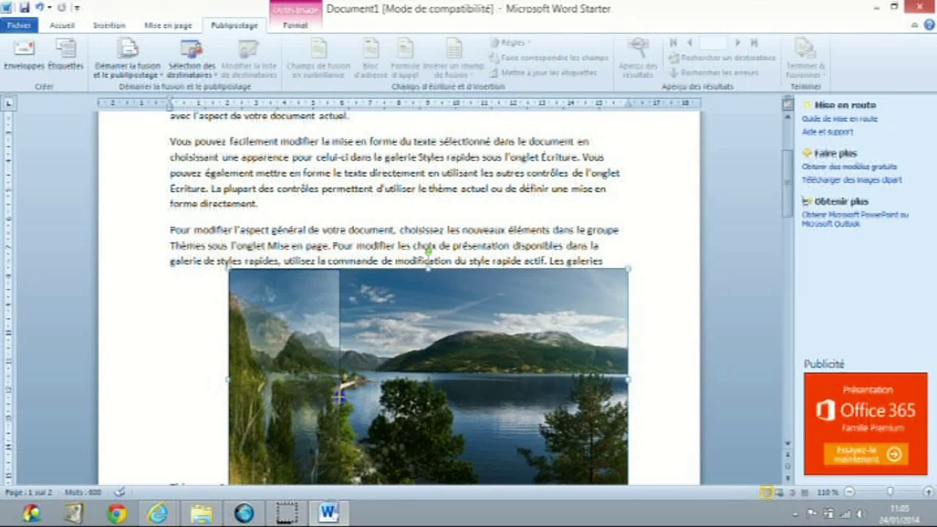
drag(538, 382, 341, 401)
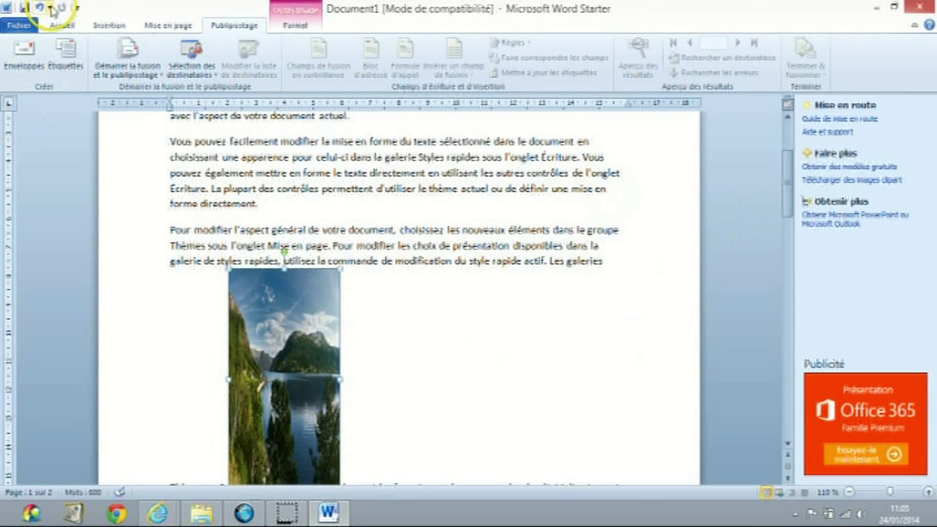
Step: Reset the squeezed landscape photo to its original proportions
click(110, 26)
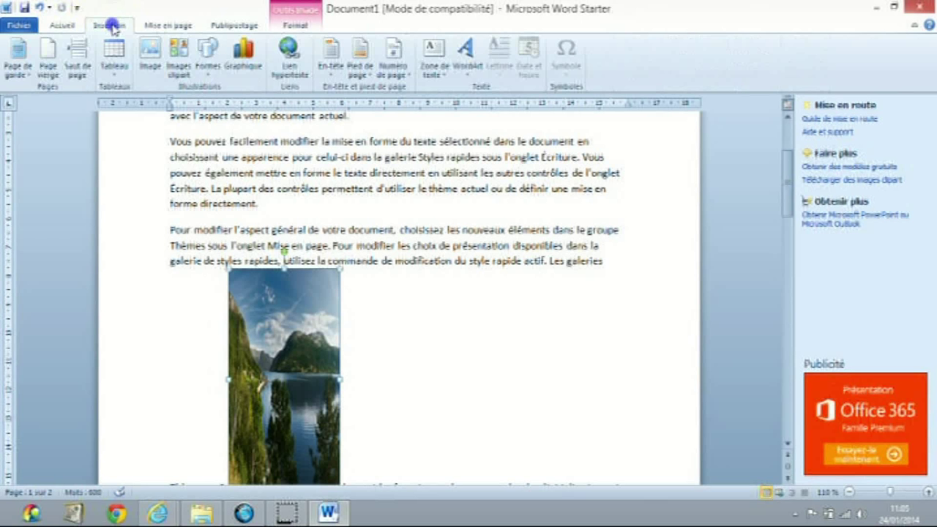
double_click(268, 359)
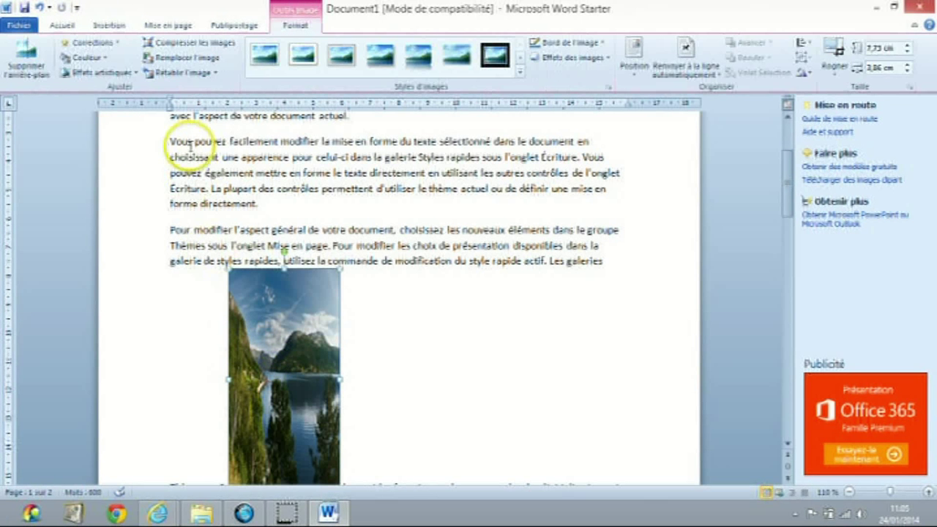
click(204, 75)
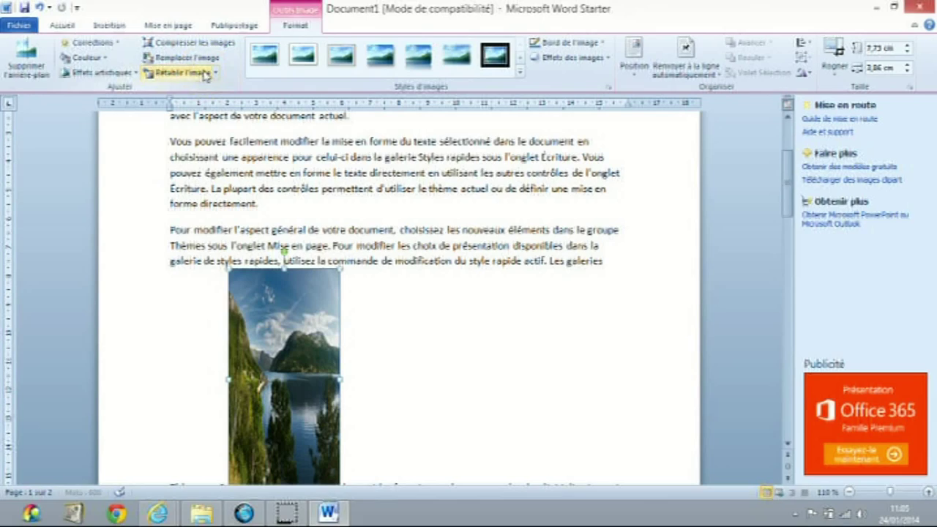
Step: Rotate the landscape photo to a tilted angle, then undo the rotation
drag(789, 199, 784, 200)
click(492, 235)
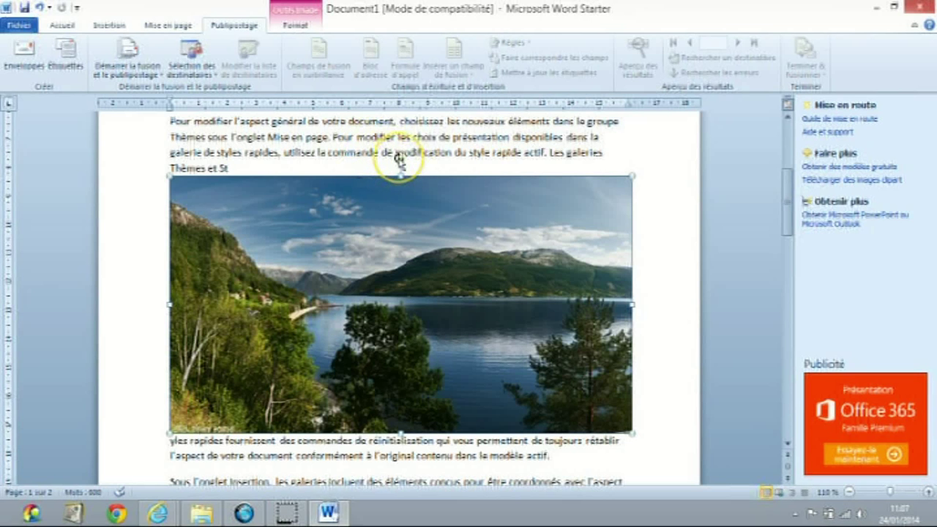
drag(399, 156, 364, 160)
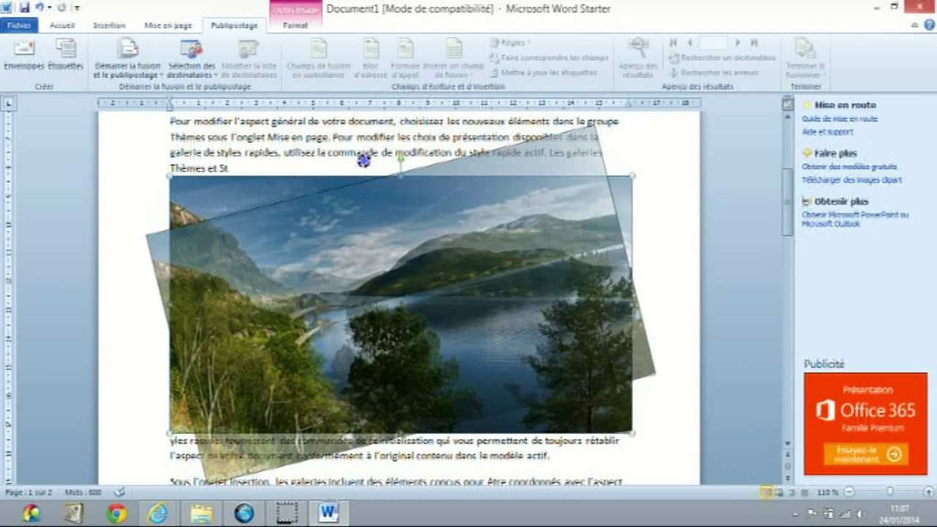
drag(364, 160, 366, 162)
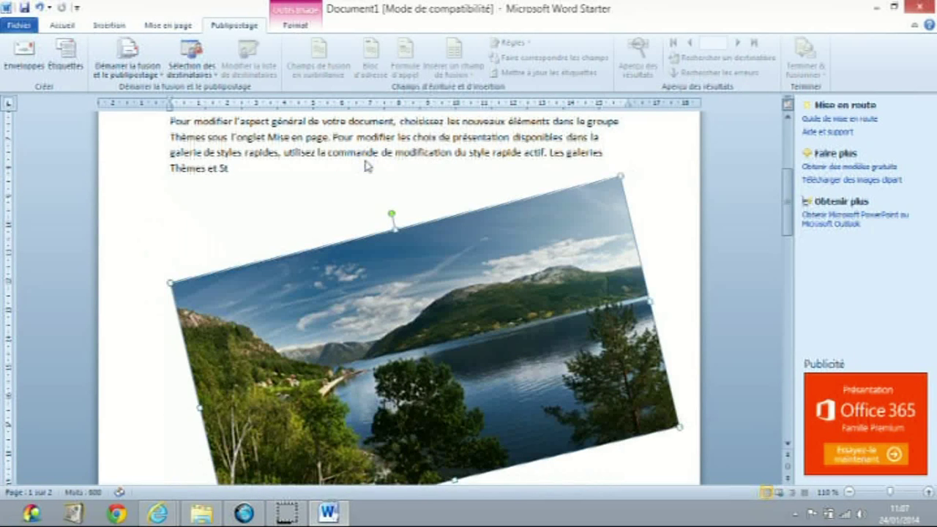
click(41, 8)
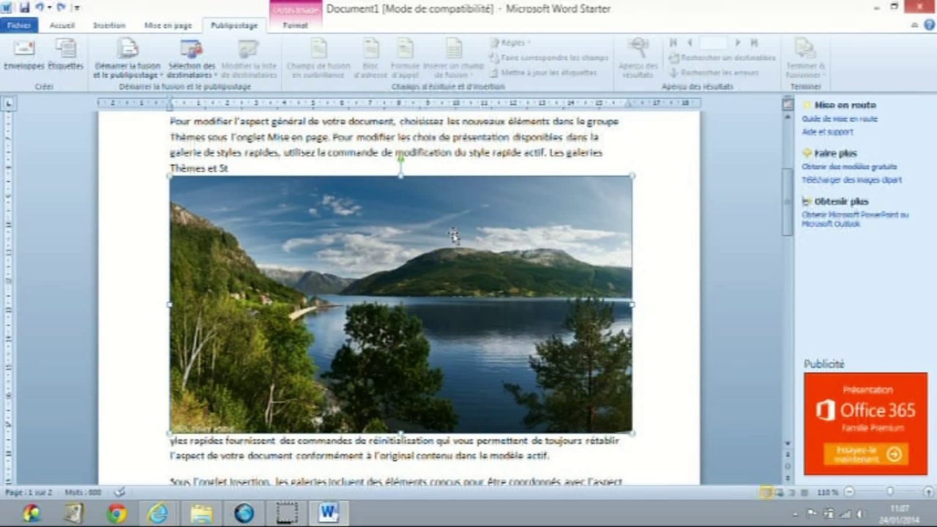
Step: Scale the landscape photo proportionally to 10 % (about 3.2 × 6.76 cm) in Taille et position
right_click(453, 235)
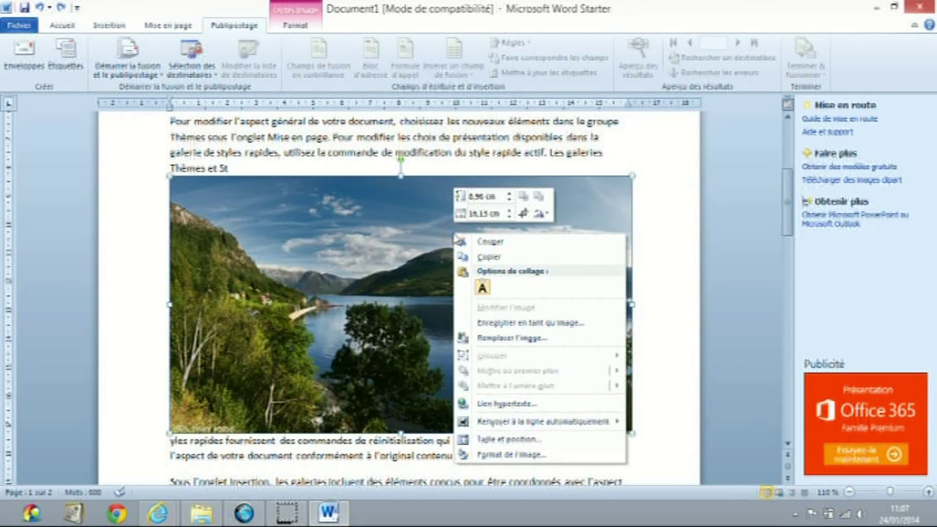
click(519, 440)
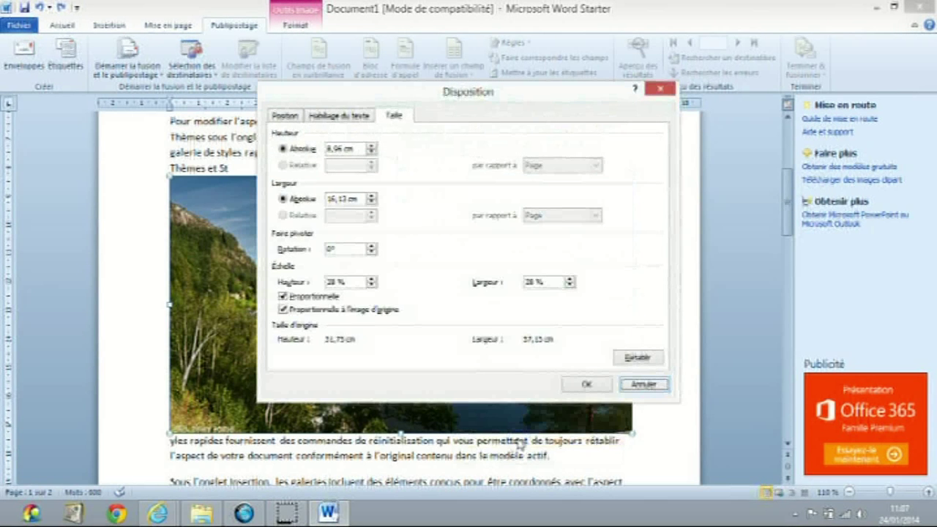
click(342, 282)
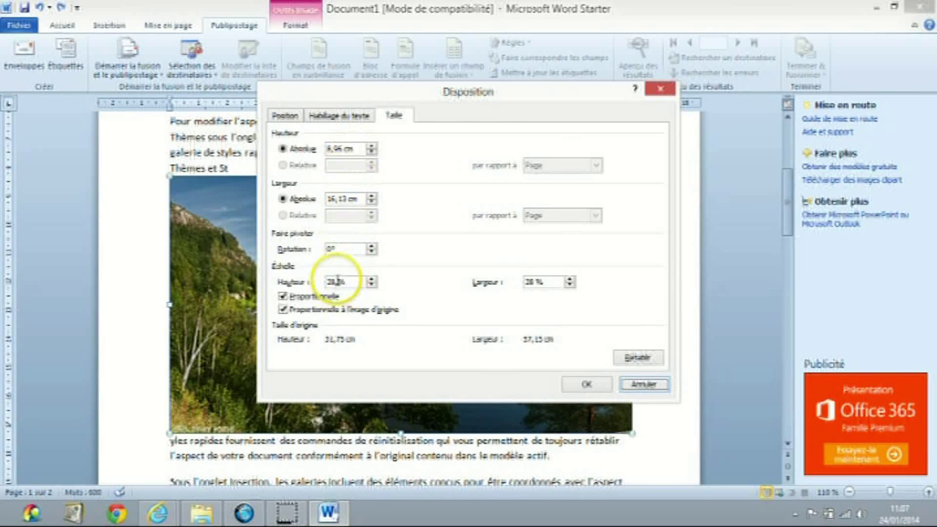
drag(338, 281, 312, 283)
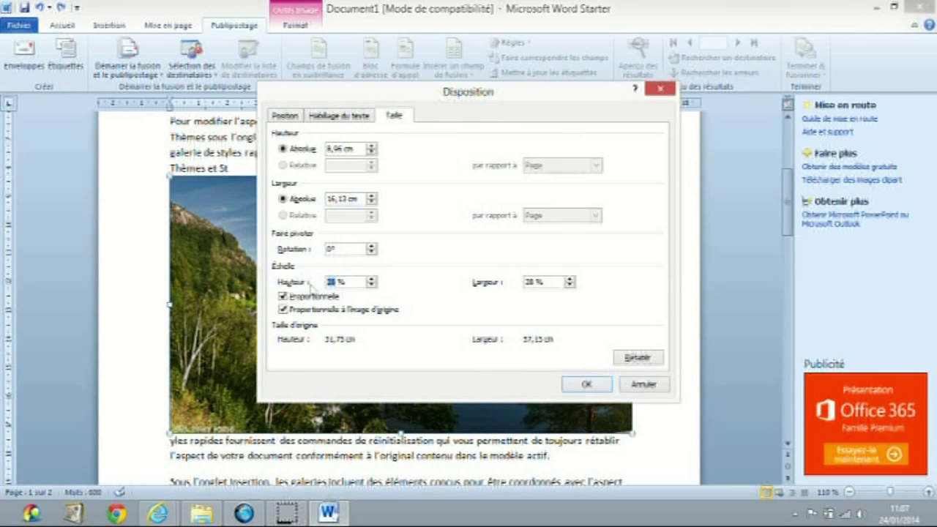
text(10)
click(587, 386)
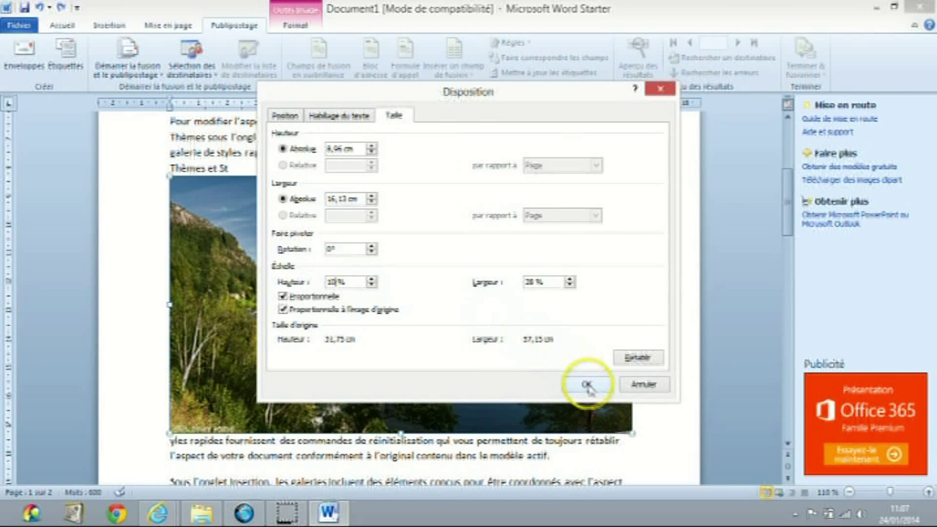
drag(565, 282, 542, 283)
text(10 %)
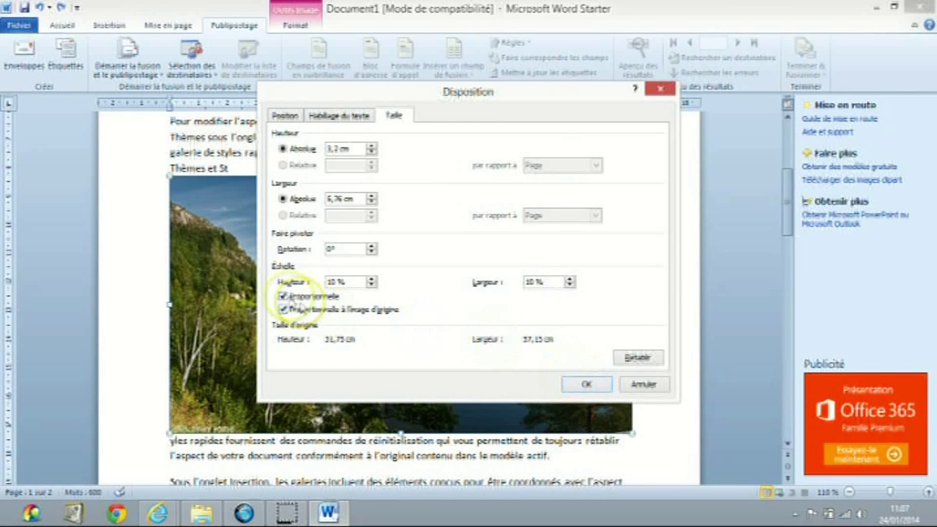
click(285, 297)
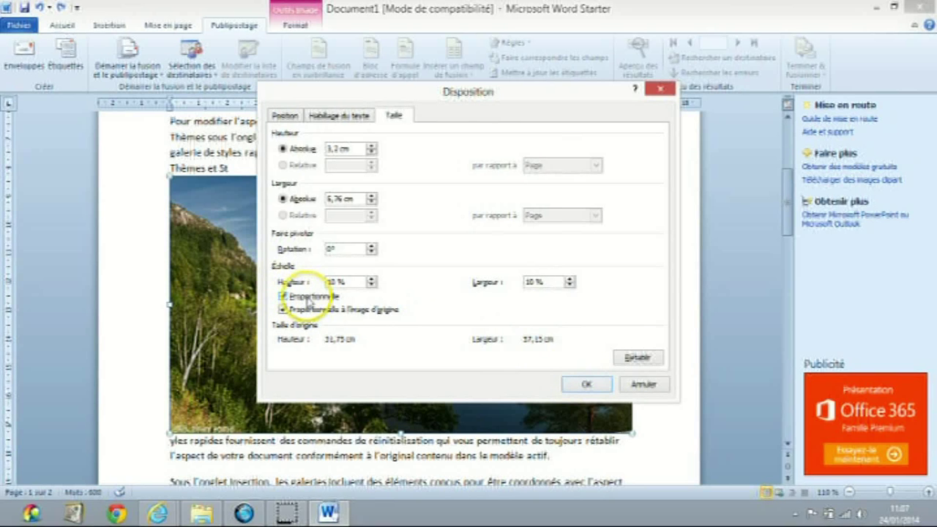
click(588, 386)
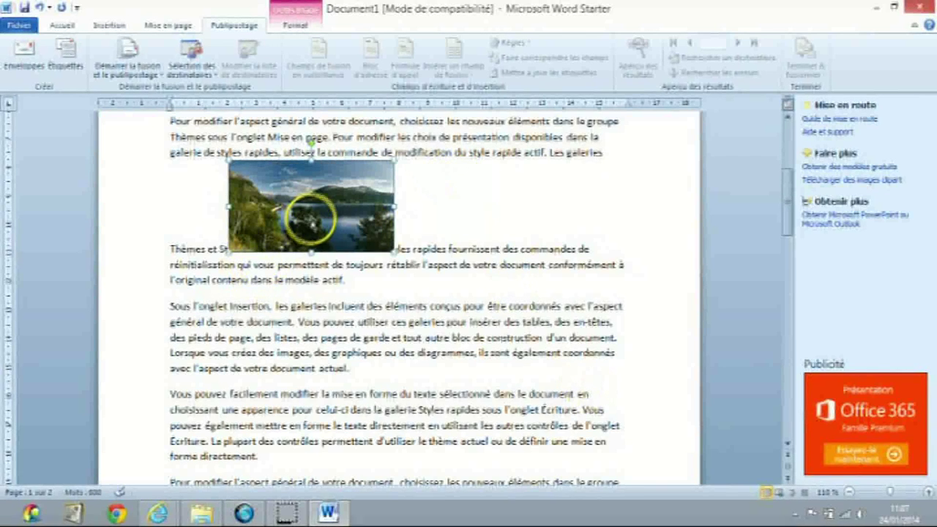
Step: In Taille et position, set the landscape photo's absolute height to 7 cm, giving 12,6 cm width
right_click(313, 221)
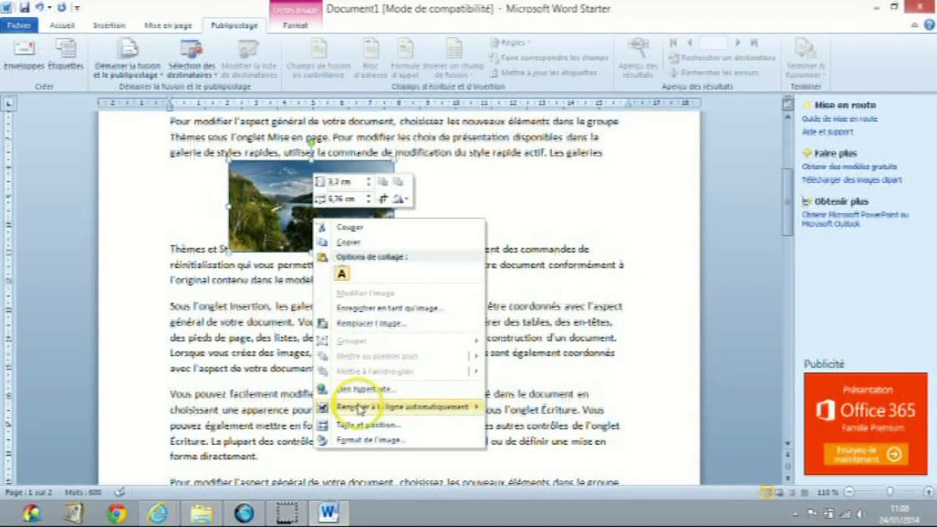
click(359, 431)
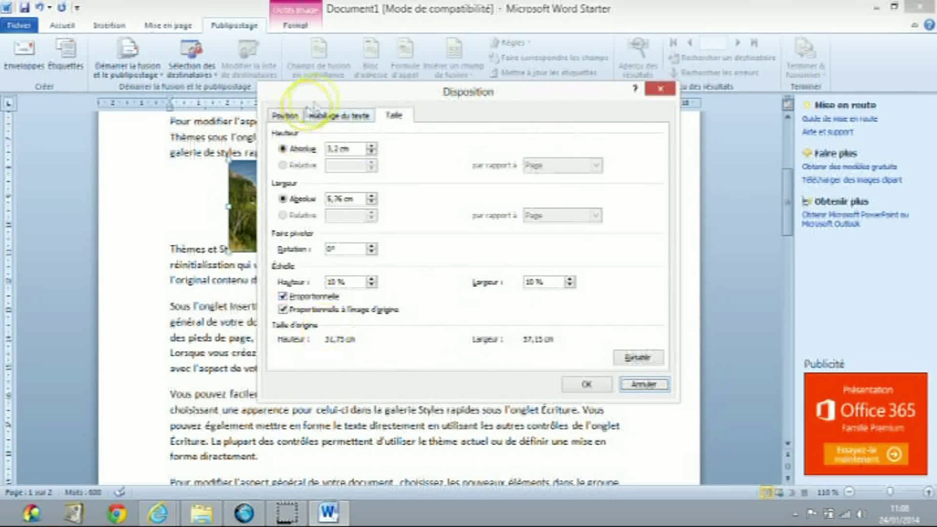
click(341, 148)
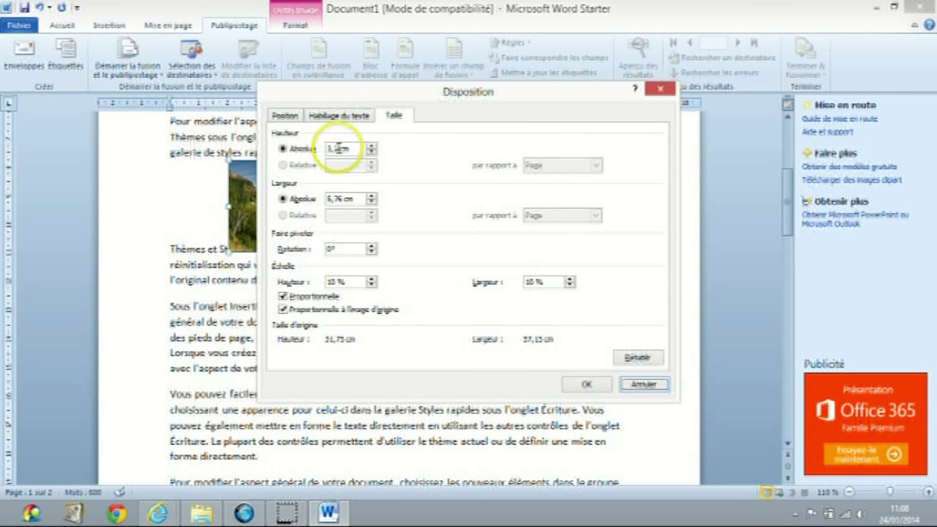
drag(338, 148, 317, 149)
text(7)
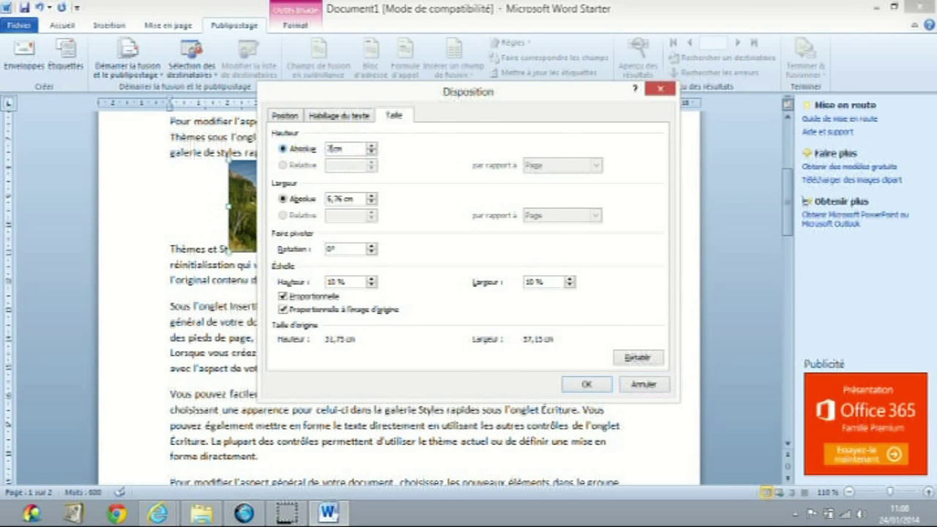
click(342, 197)
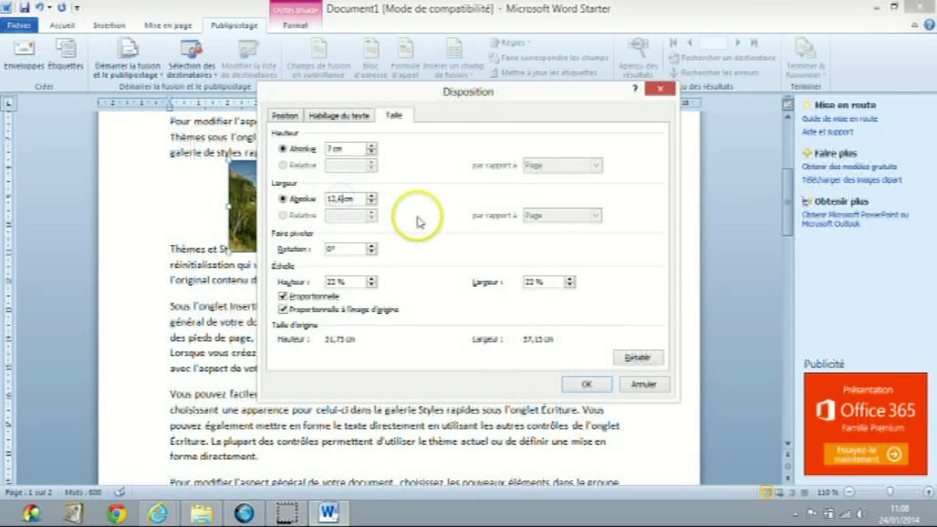
click(592, 385)
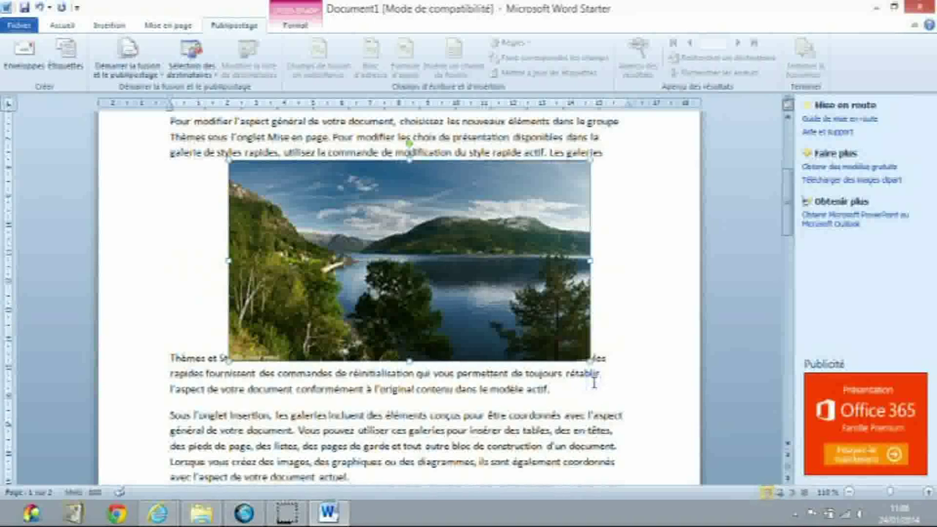
Step: Set the landscape photo's text wrapping to Carré
click(527, 297)
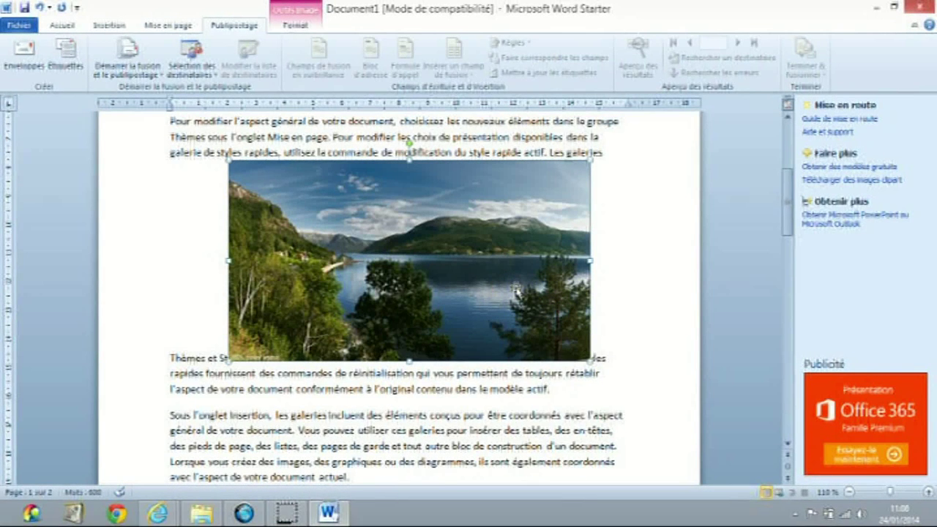
click(109, 25)
double_click(328, 249)
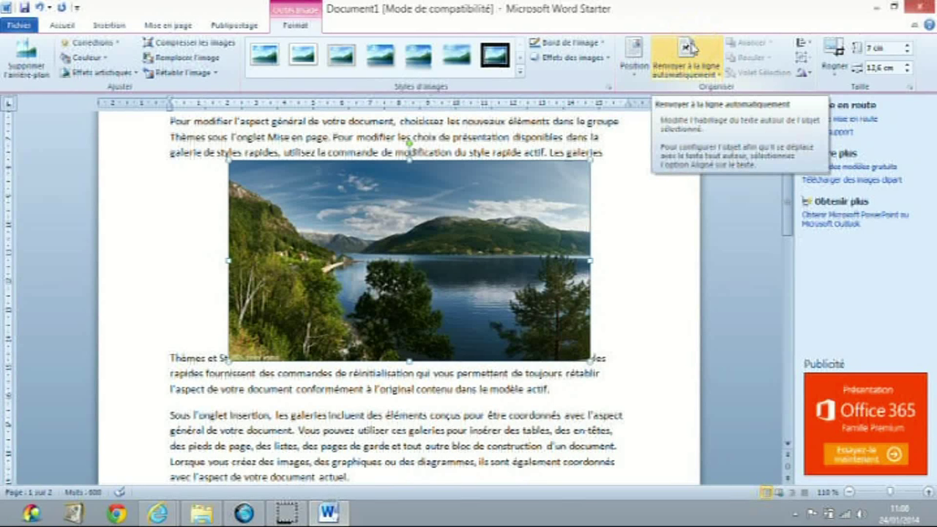
click(691, 47)
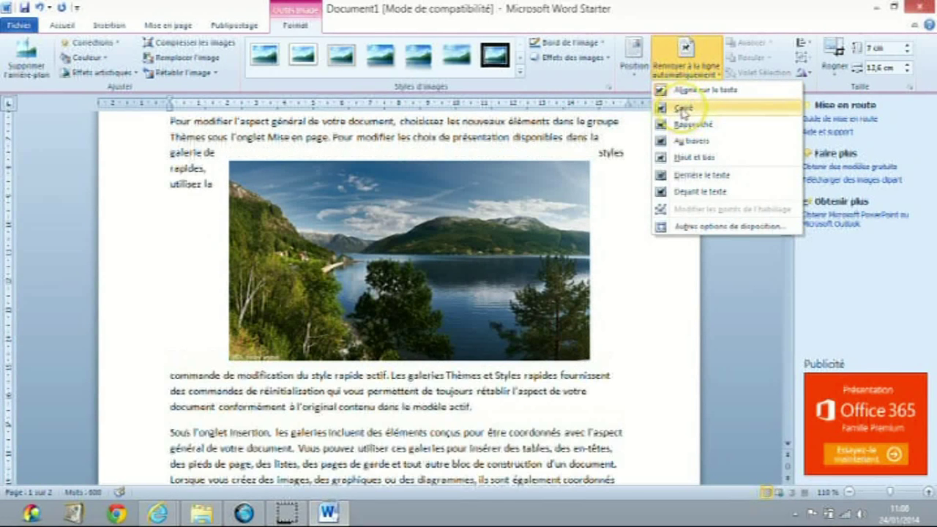
click(681, 109)
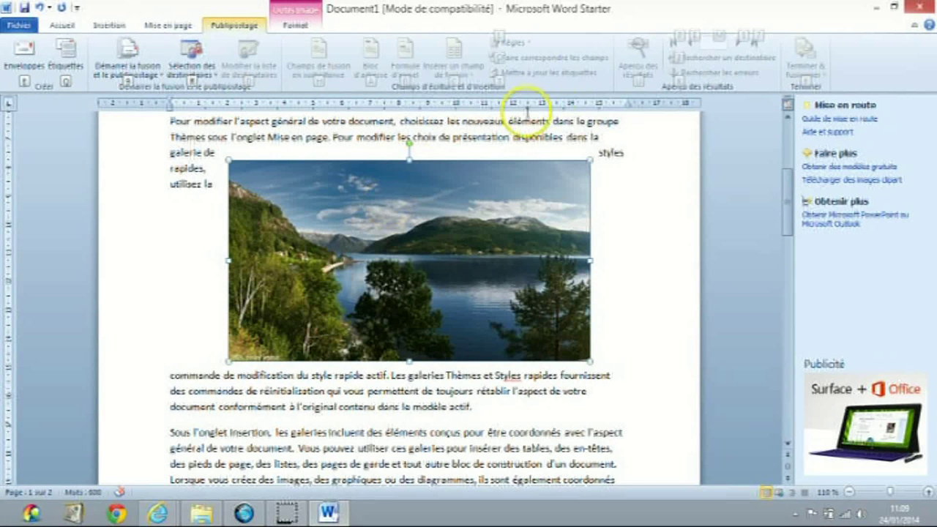
Step: Switch the wrapping to Au travers and move the photo down into the 'Sous l'onglet Insertion' paragraph
click(461, 221)
double_click(461, 221)
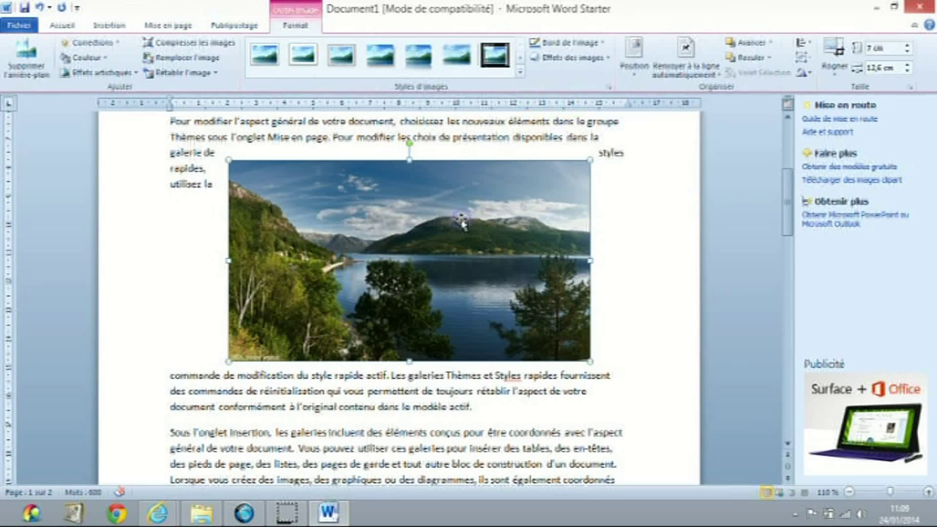
click(686, 64)
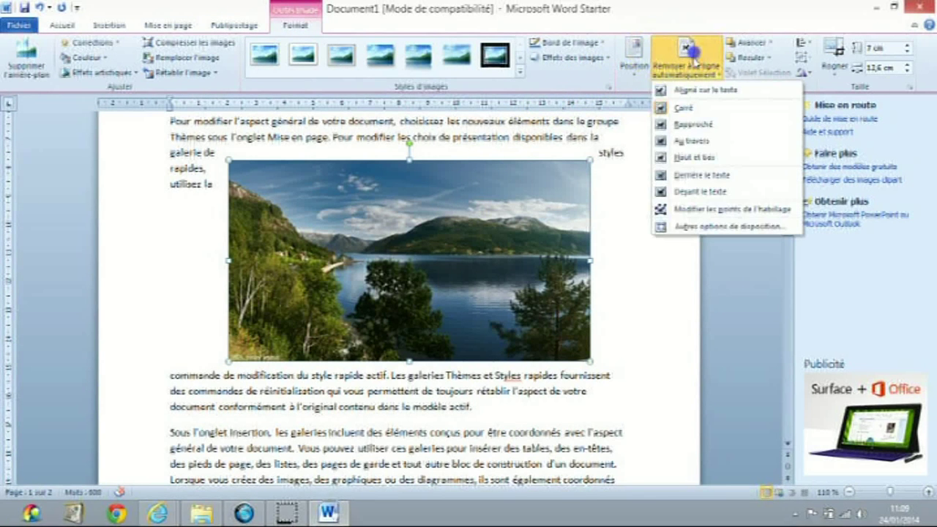
click(685, 141)
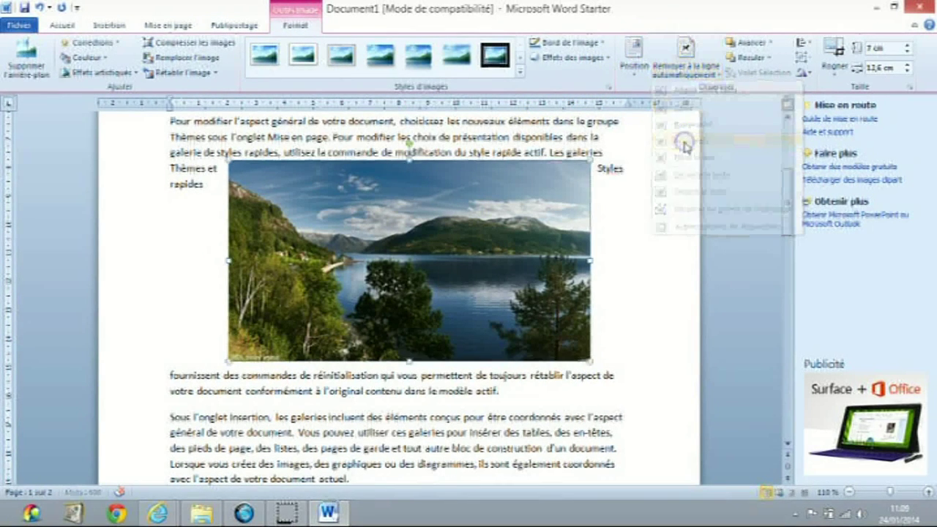
mouse_move(468, 233)
mouse_down()
mouse_move(482, 294)
mouse_move(569, 247)
mouse_up()
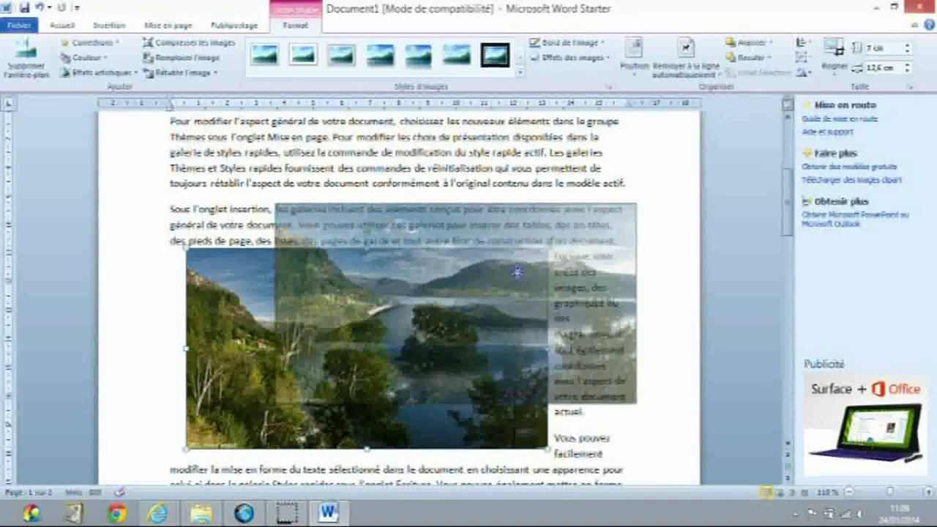
Step: Try Haut et bas wrapping, shift the photo left, then set it Derrière le texte
click(686, 59)
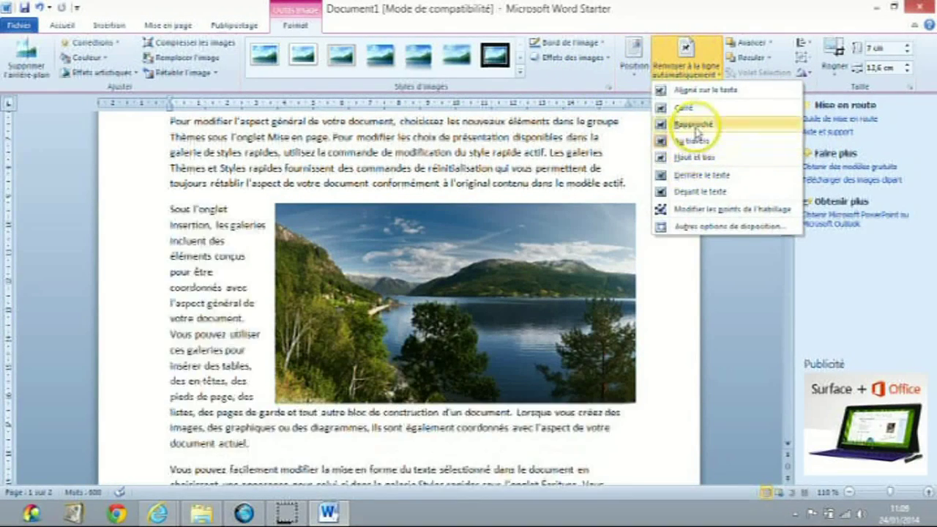
click(692, 156)
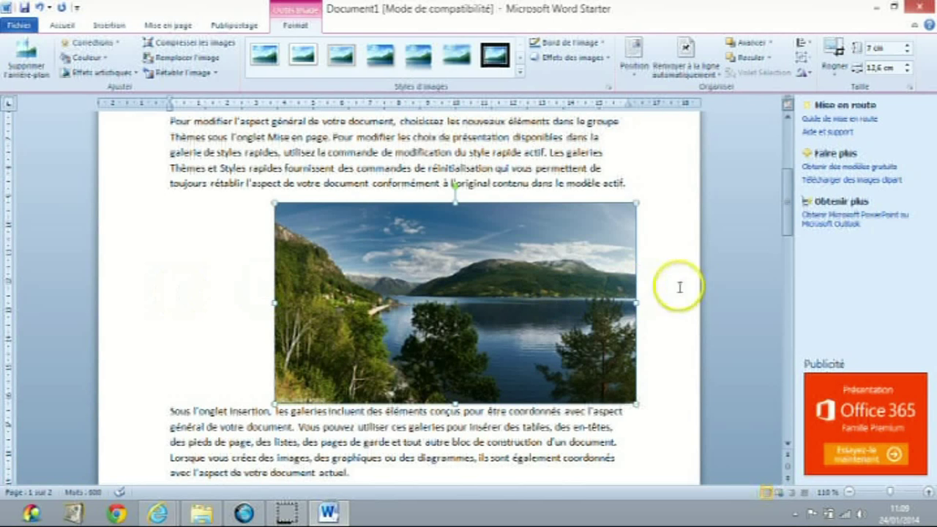
drag(541, 277, 437, 287)
click(686, 64)
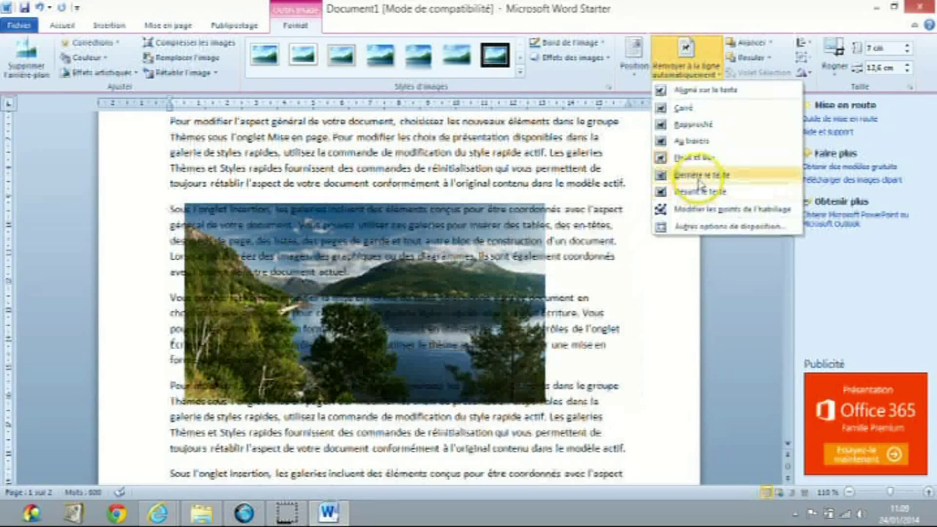
click(700, 177)
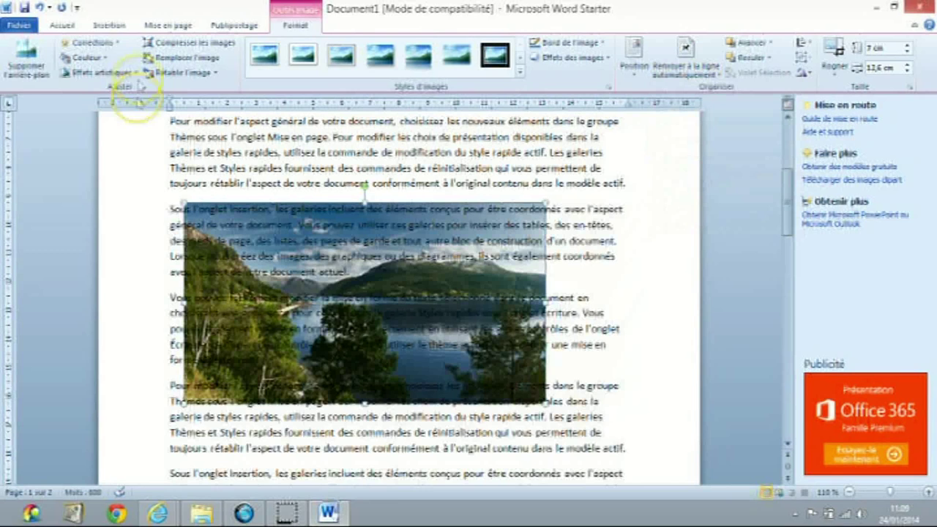
Step: Brighten the photo +40 % with -20 % contrast, float it in front of text, and nudge it right and down
click(117, 45)
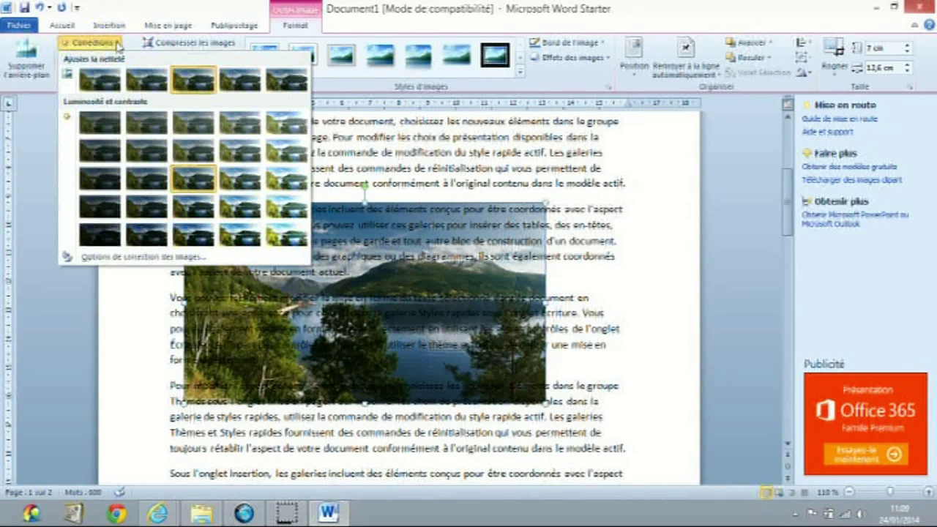
click(283, 151)
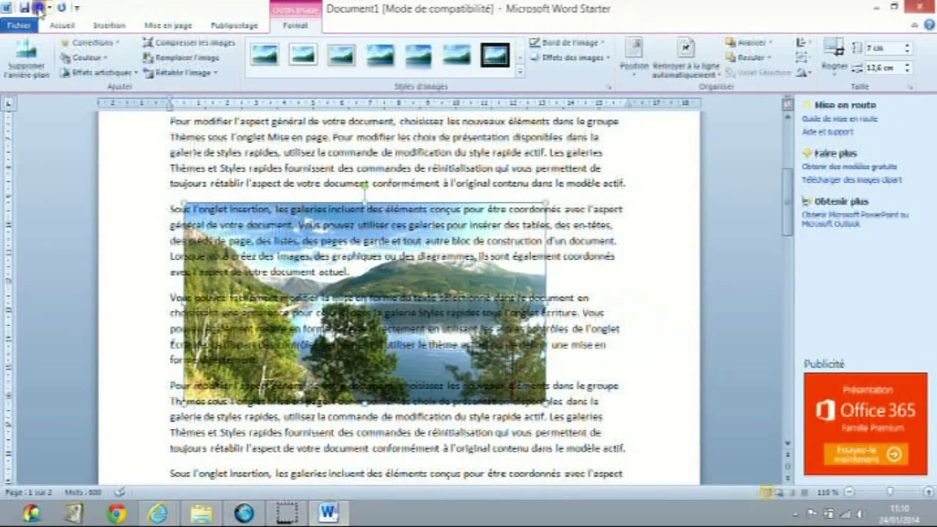
click(686, 59)
click(699, 193)
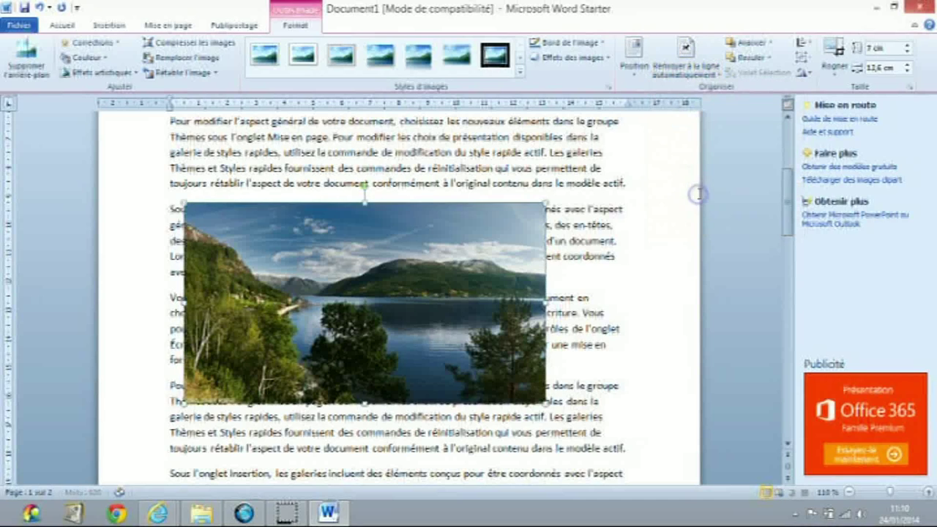
drag(423, 277, 472, 292)
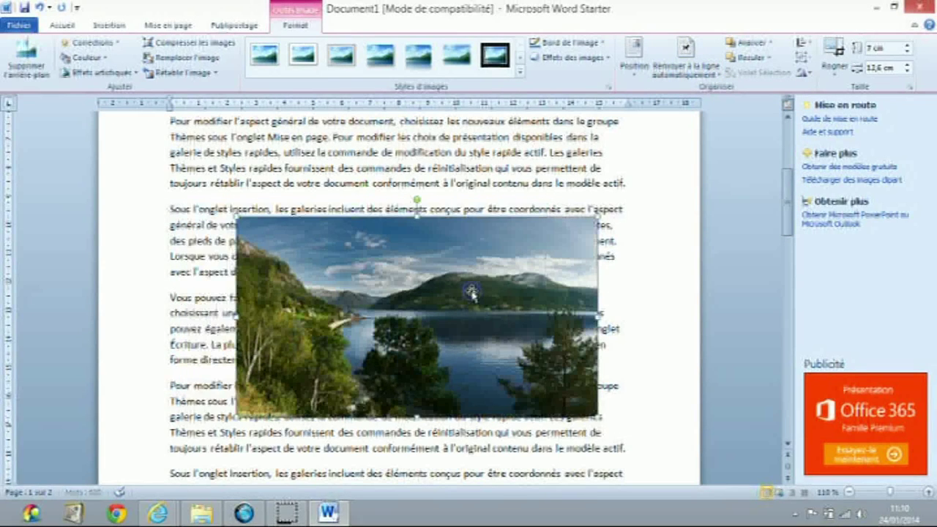
Step: Open the Position presets and More Layout Options, then close the Layout dialog
click(634, 53)
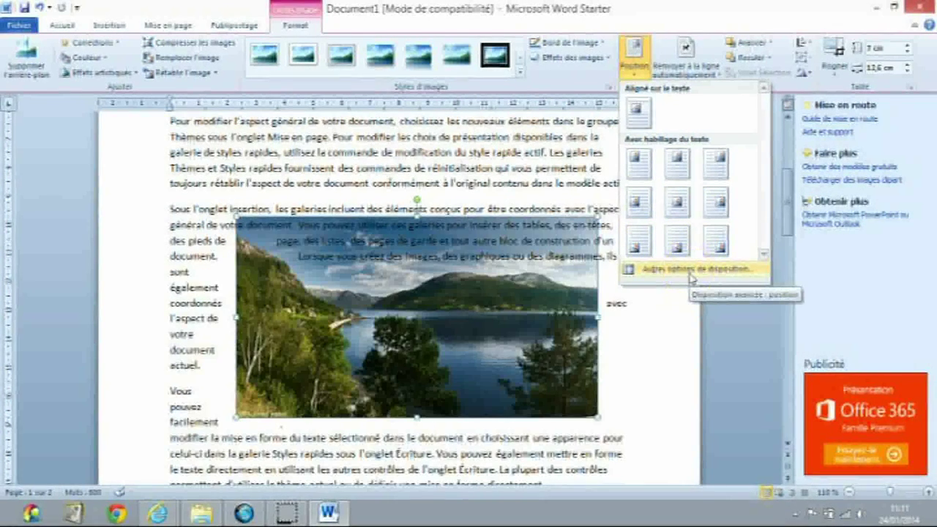
click(689, 272)
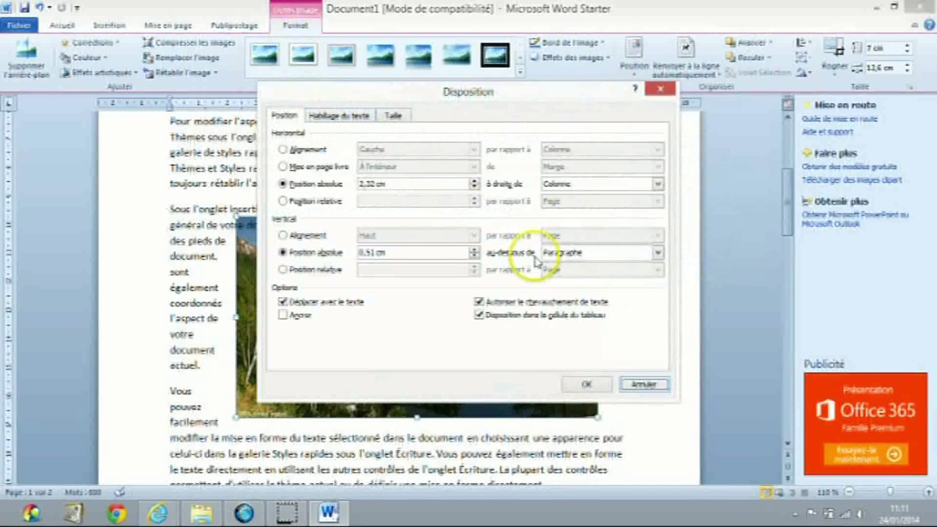
click(586, 384)
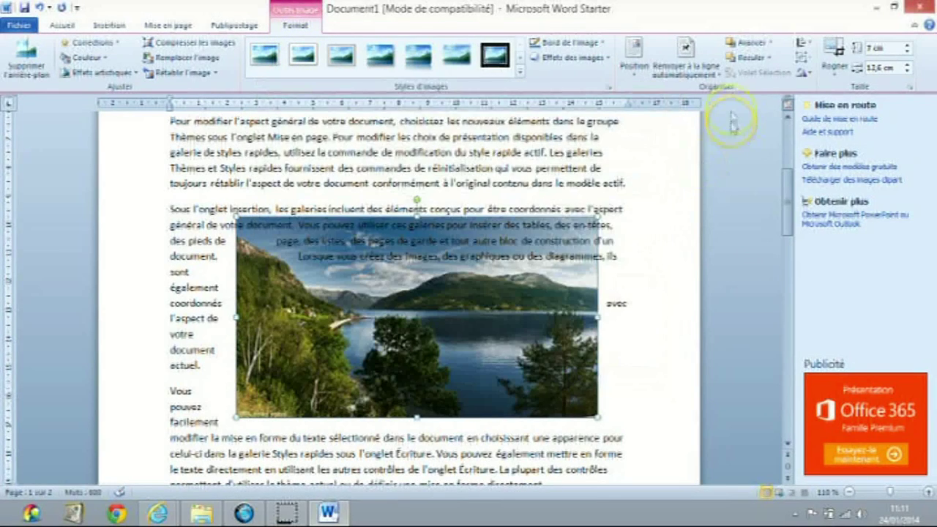
Step: Distribute the landscape photo horizontally and vertically on the page
click(811, 49)
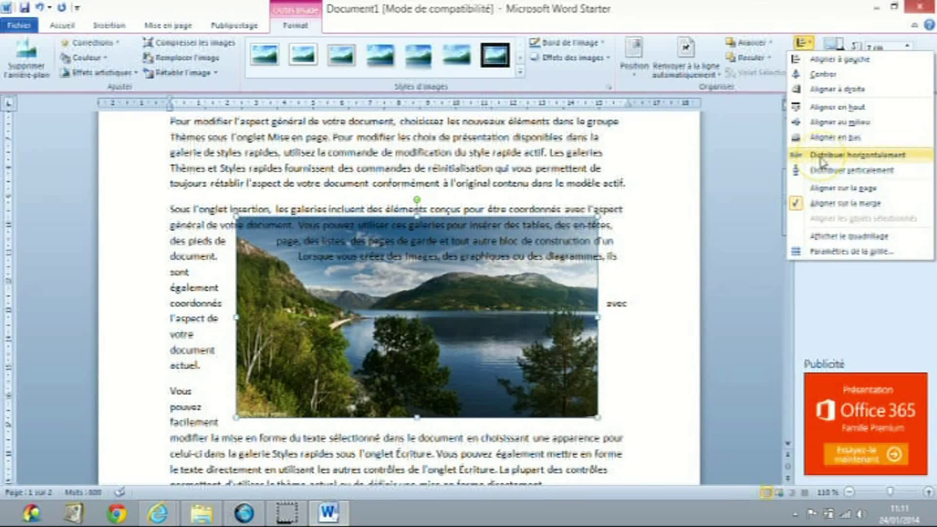
click(819, 156)
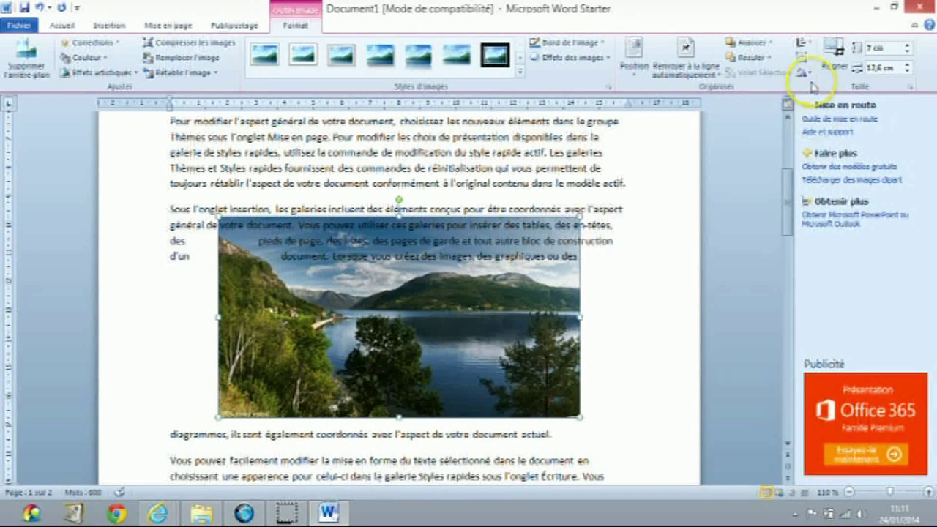
click(805, 43)
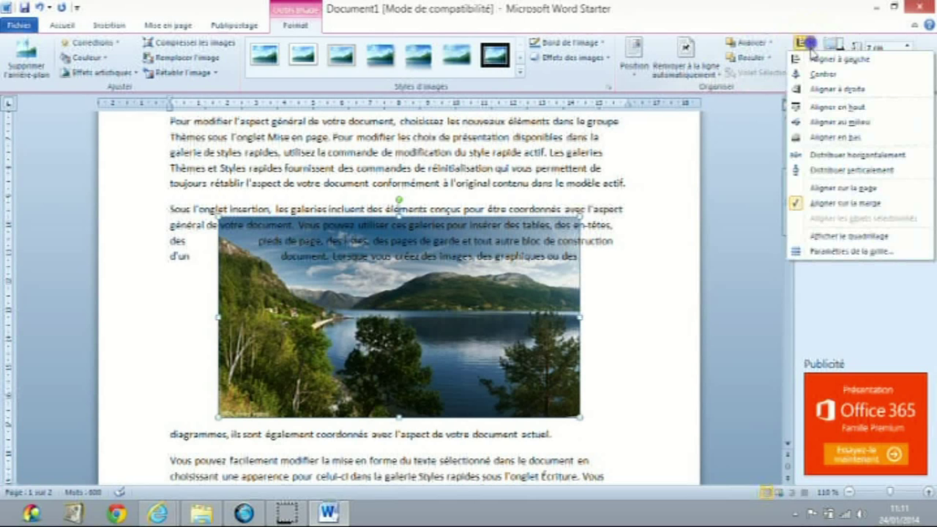
click(829, 173)
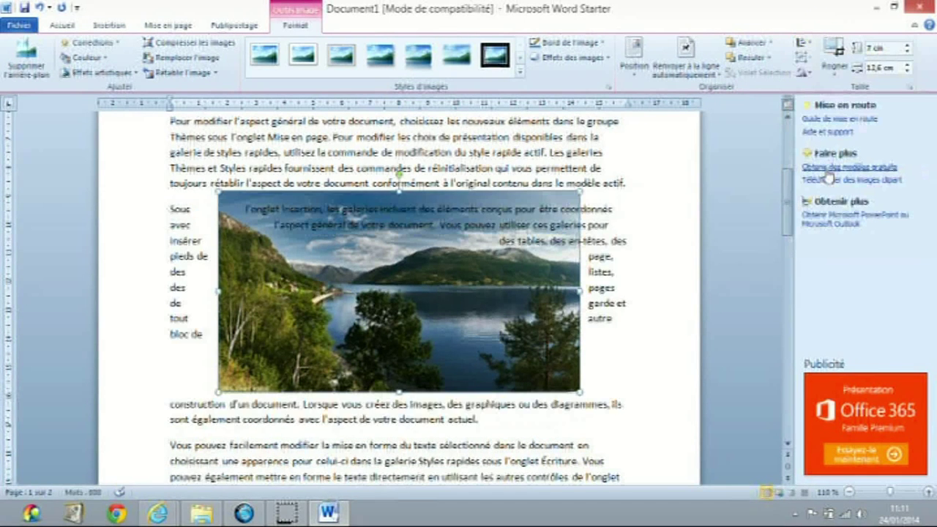
click(798, 111)
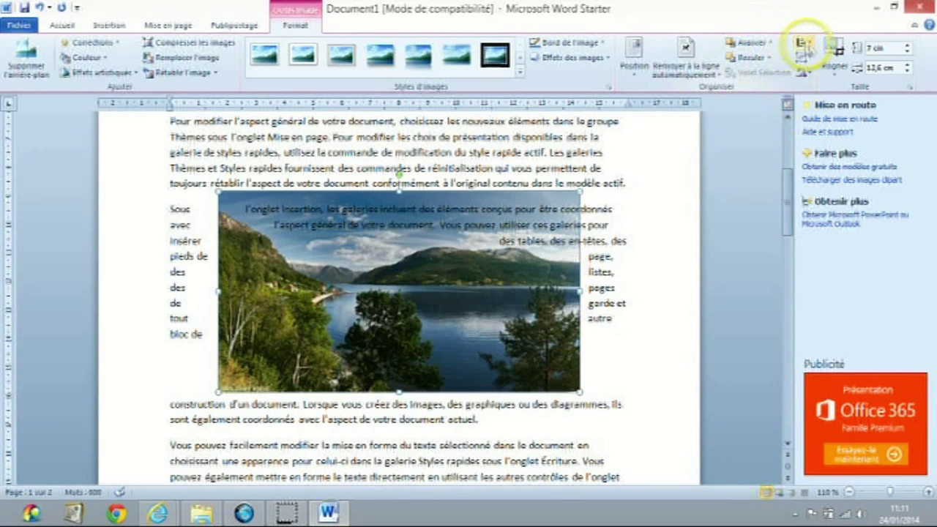
Step: Accept the default drawing grid settings and display the gridlines
click(805, 42)
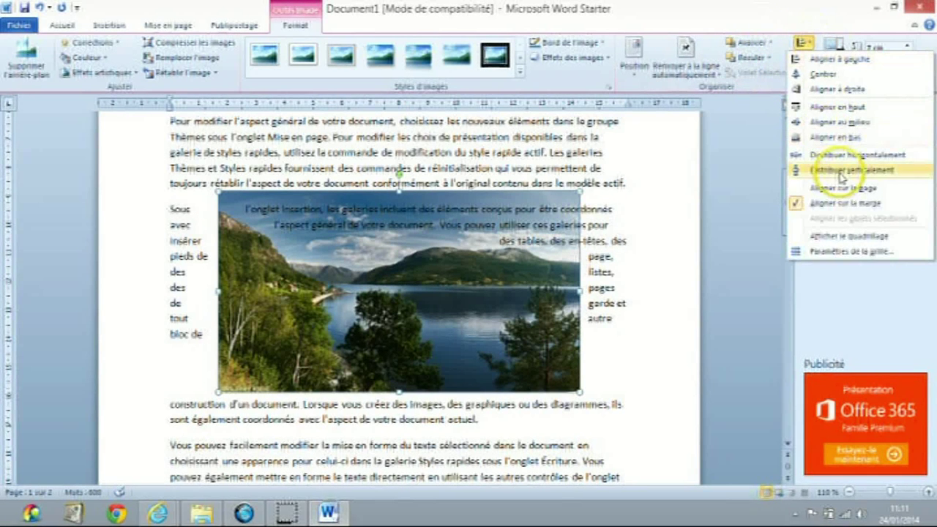
click(803, 252)
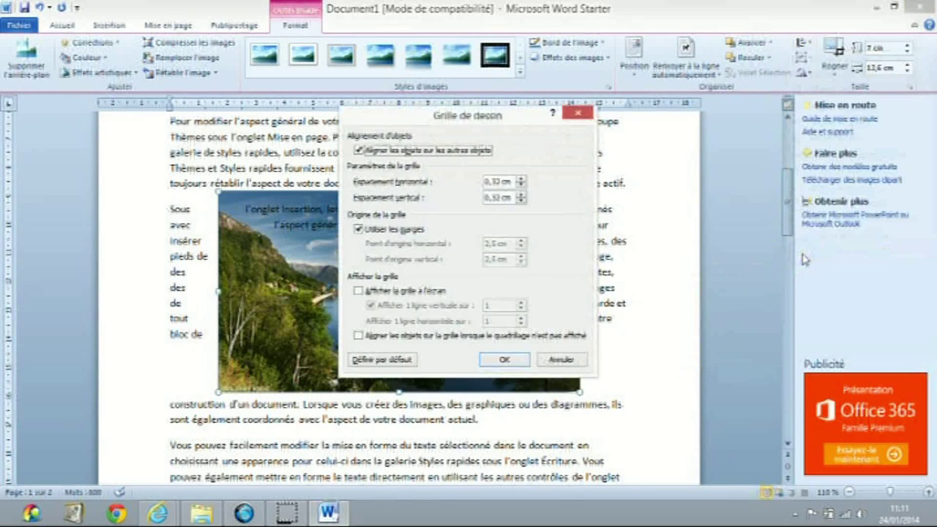
click(514, 359)
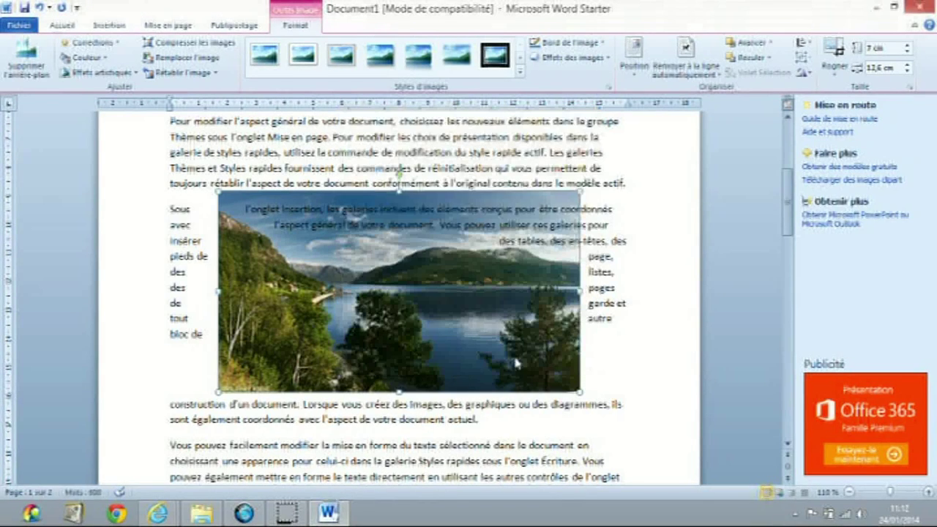
click(802, 43)
click(800, 236)
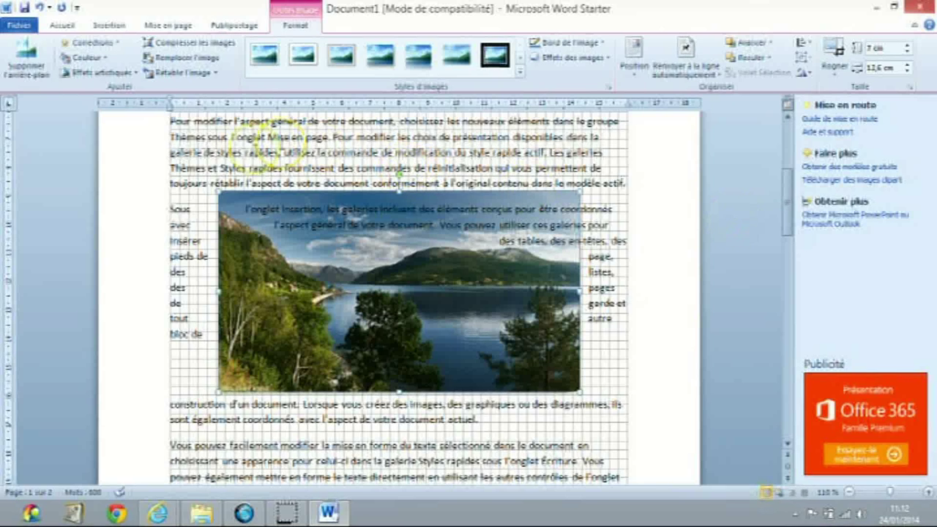
Step: Drag the landscape photo up and left to snap onto the grid, then hide the gridlines
click(277, 246)
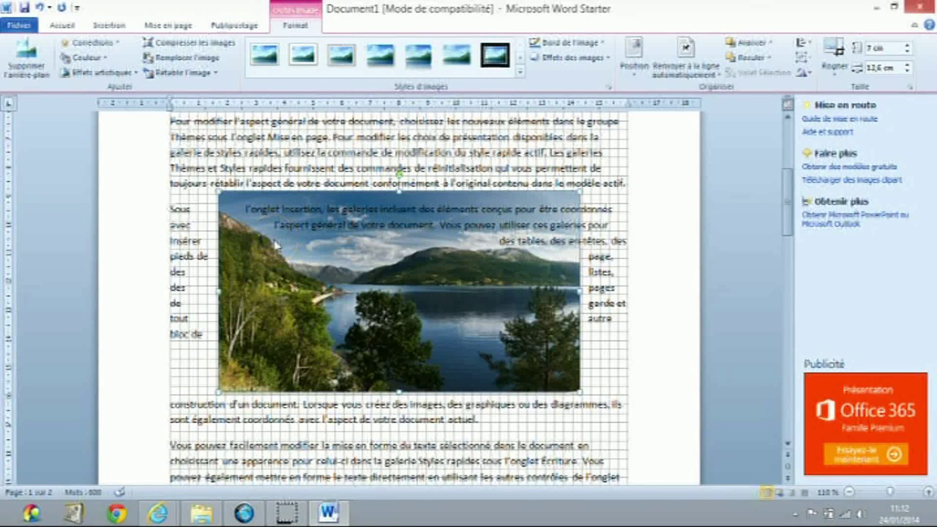
drag(276, 246, 265, 244)
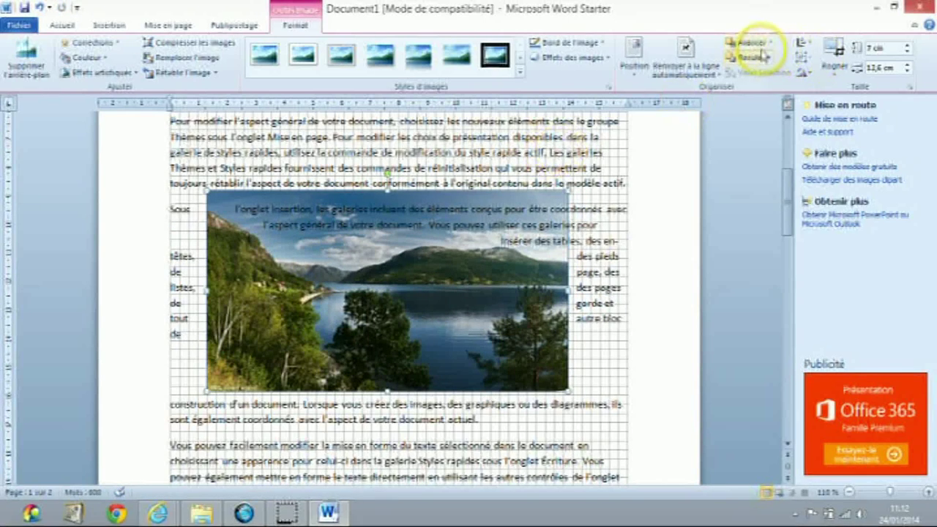
click(809, 47)
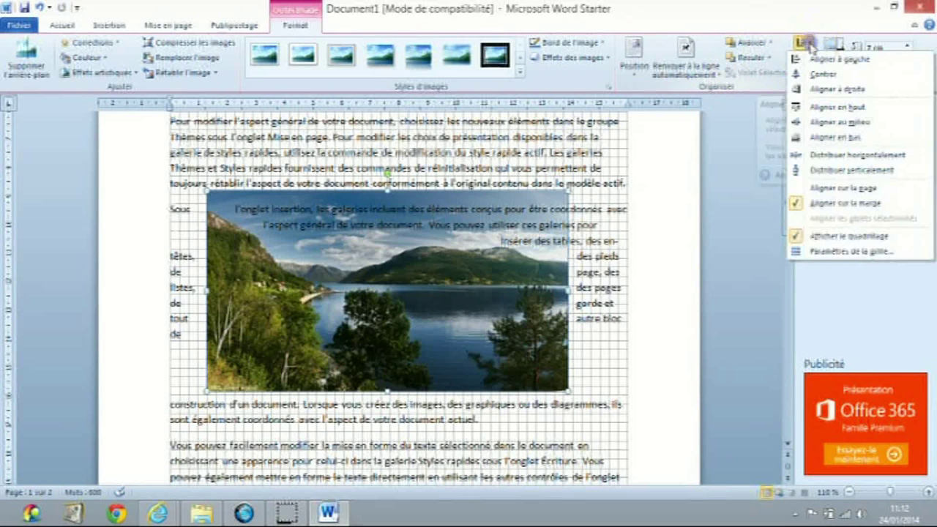
click(798, 237)
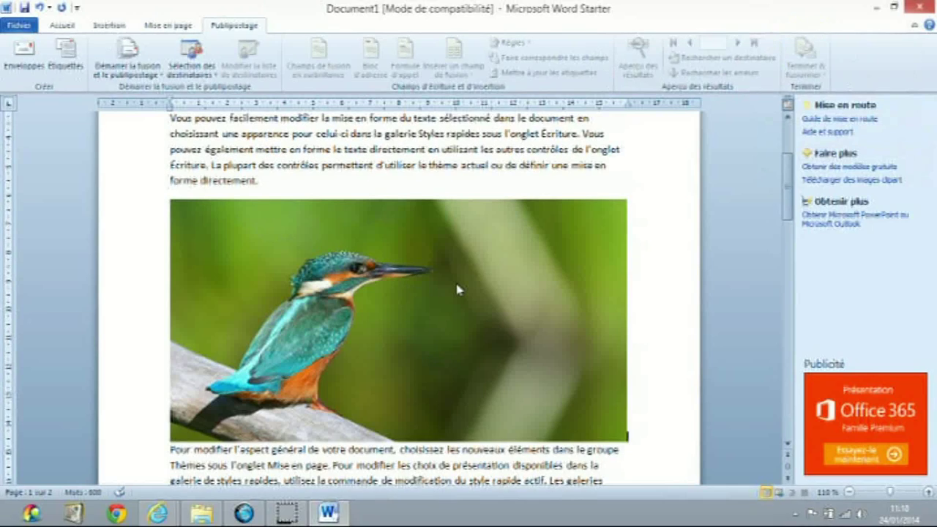
Step: Crop the kingfisher photo on the right, left, top and bottom, leaving just the bird on its branch
click(516, 280)
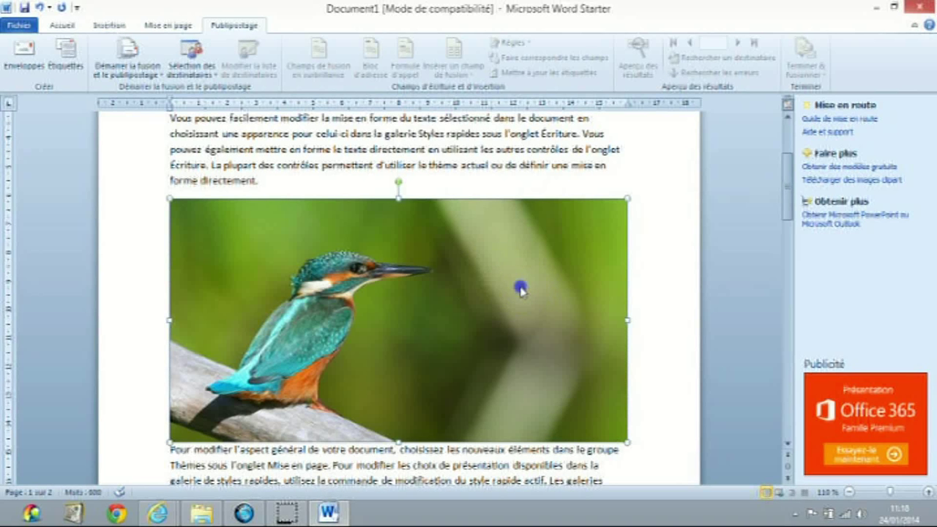
double_click(520, 286)
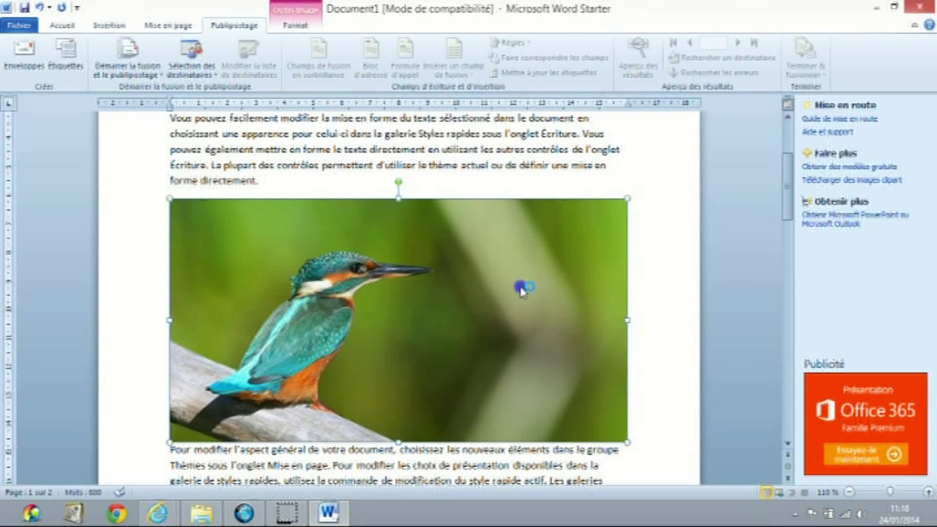
click(785, 64)
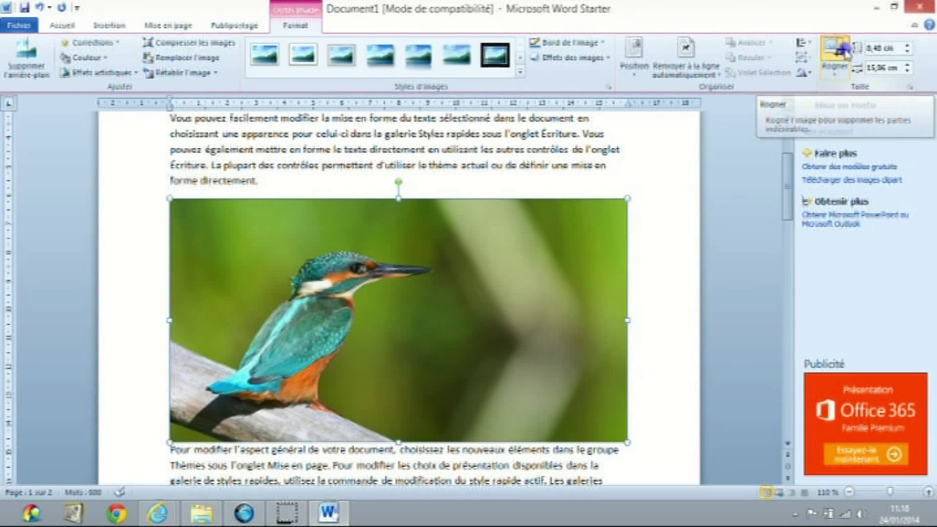
click(843, 53)
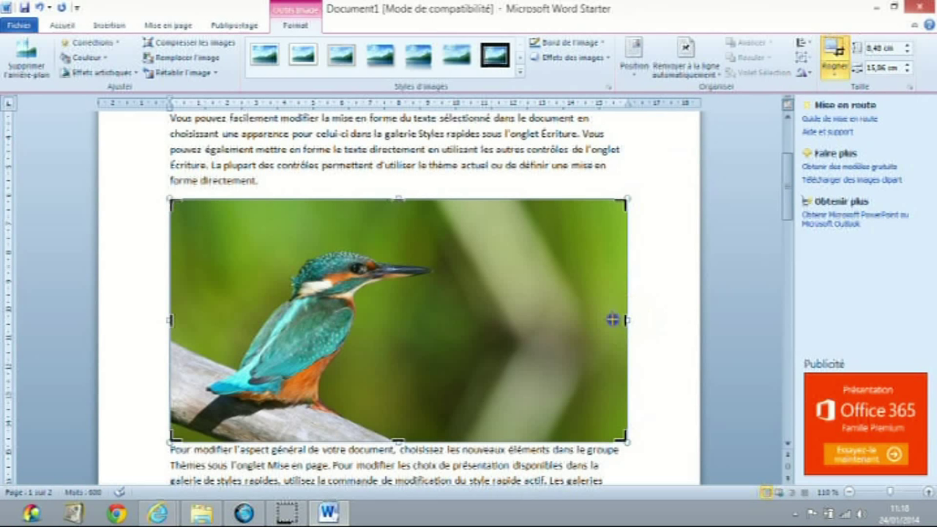
drag(613, 319, 443, 311)
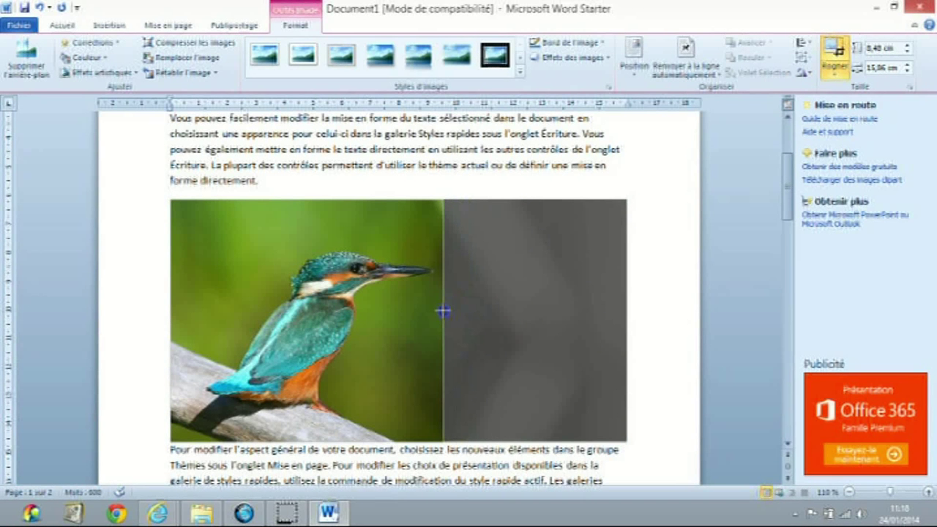
drag(443, 310, 443, 311)
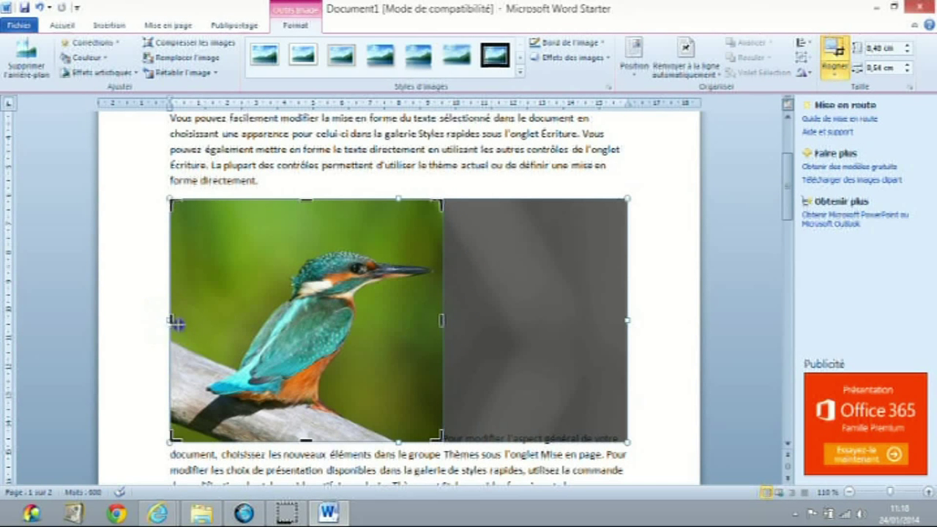
drag(170, 320, 193, 328)
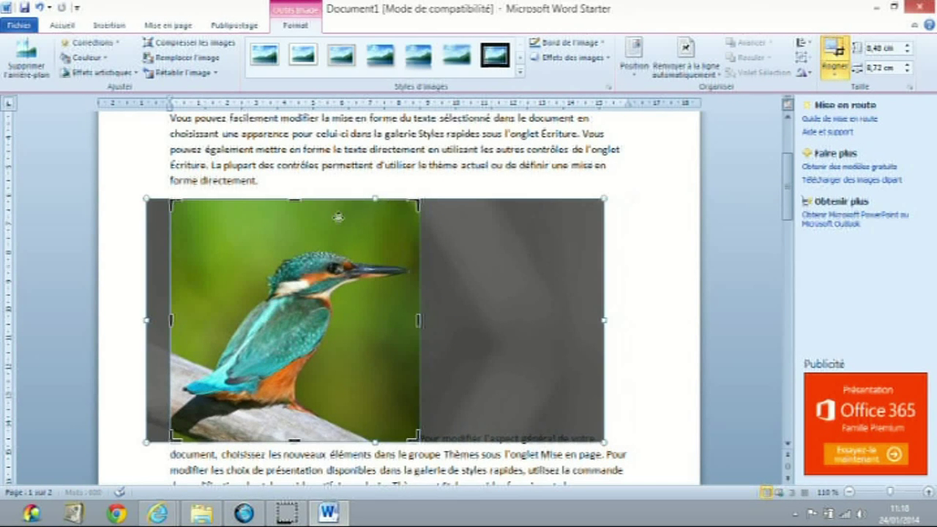
drag(294, 198, 296, 246)
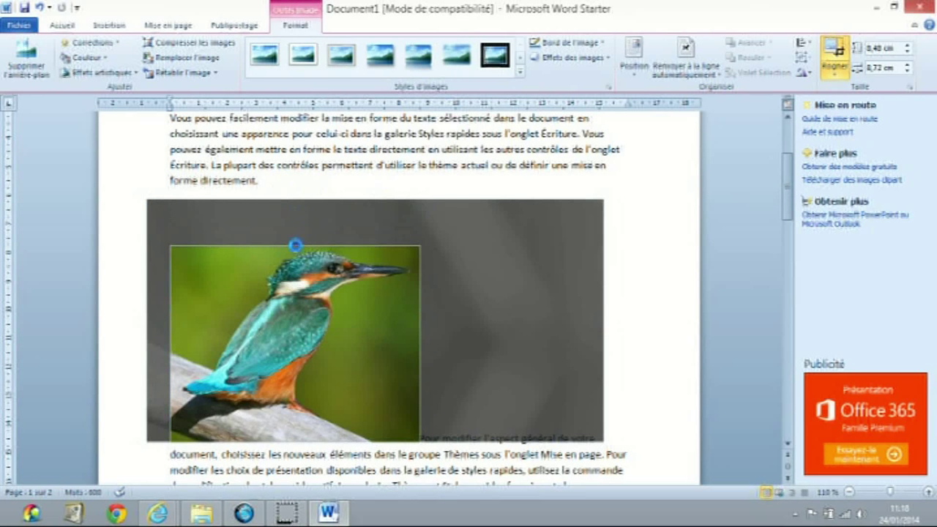
click(294, 394)
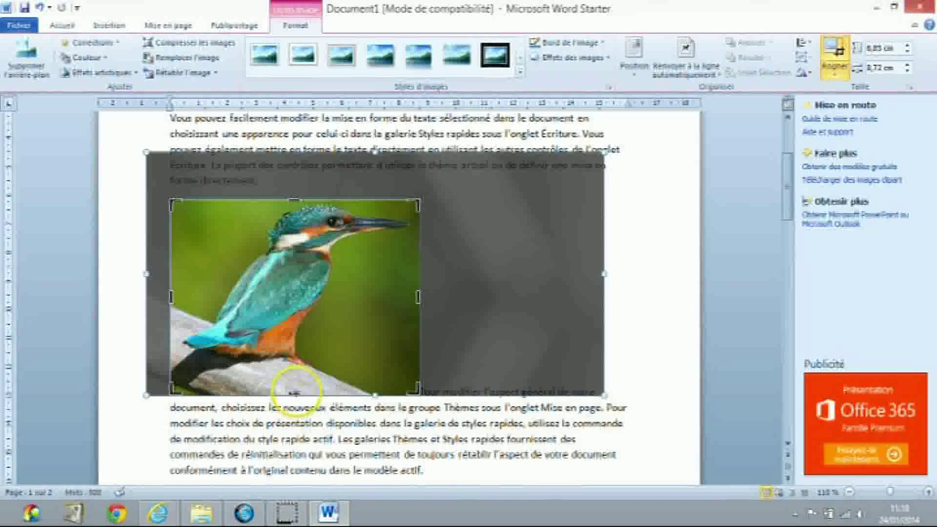
drag(296, 382, 295, 376)
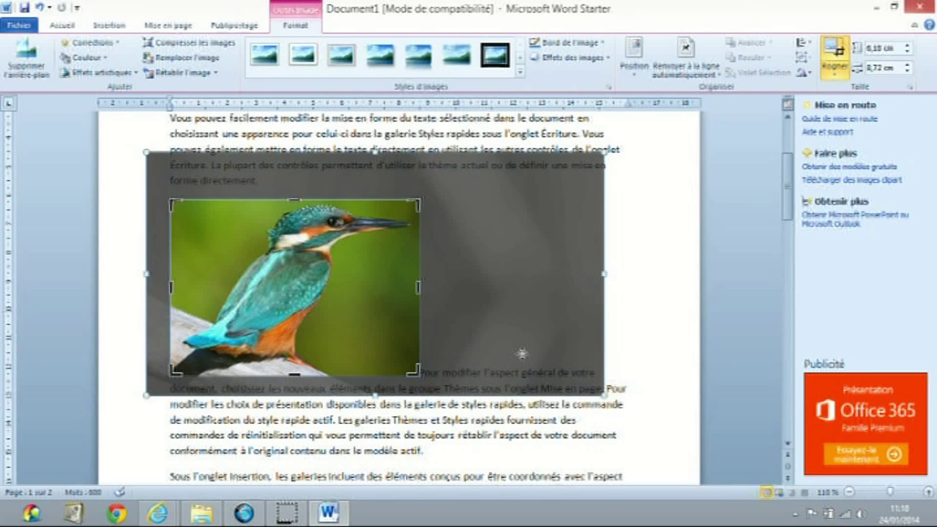
click(513, 292)
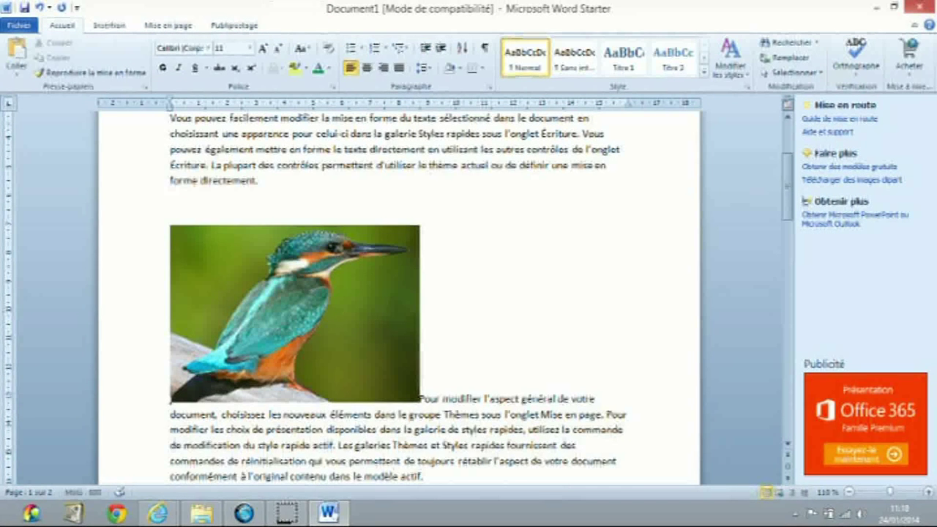
Step: Drag the kingfisher photo's top-right corner handle inward to make it about half as wide
click(347, 320)
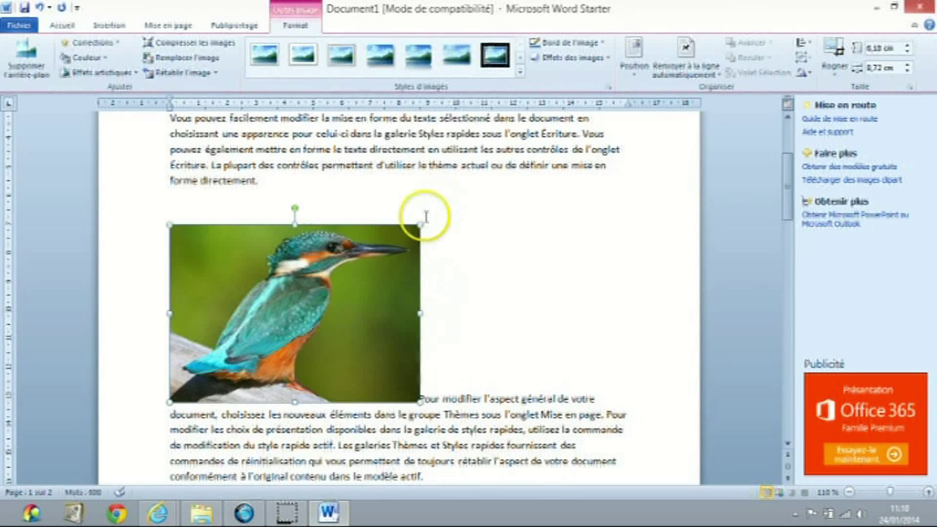
drag(419, 224, 511, 166)
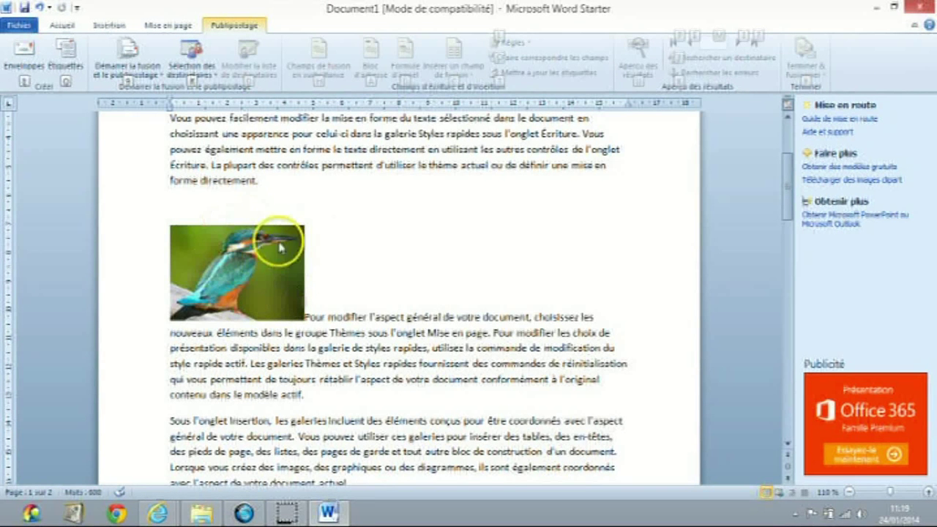
click(262, 254)
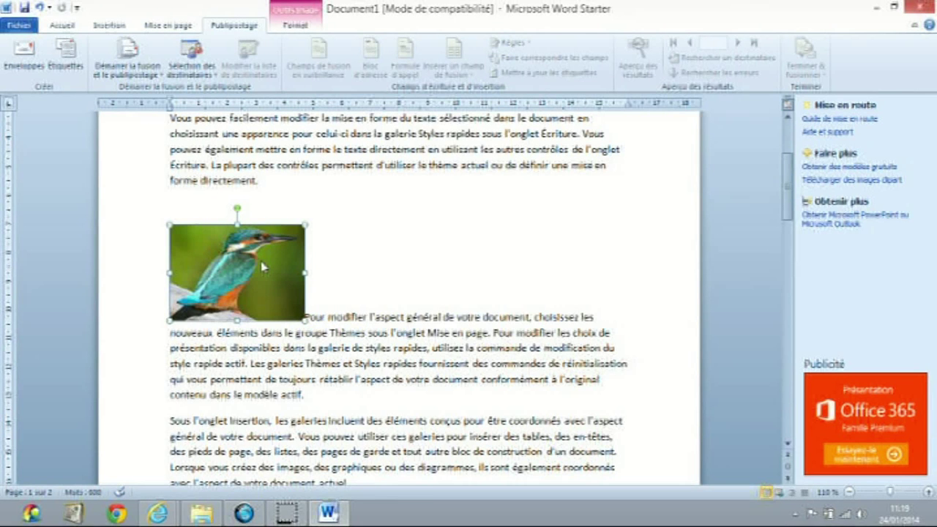
Step: Copy the kingfisher photo and paste a copy into the text below
right_click(263, 267)
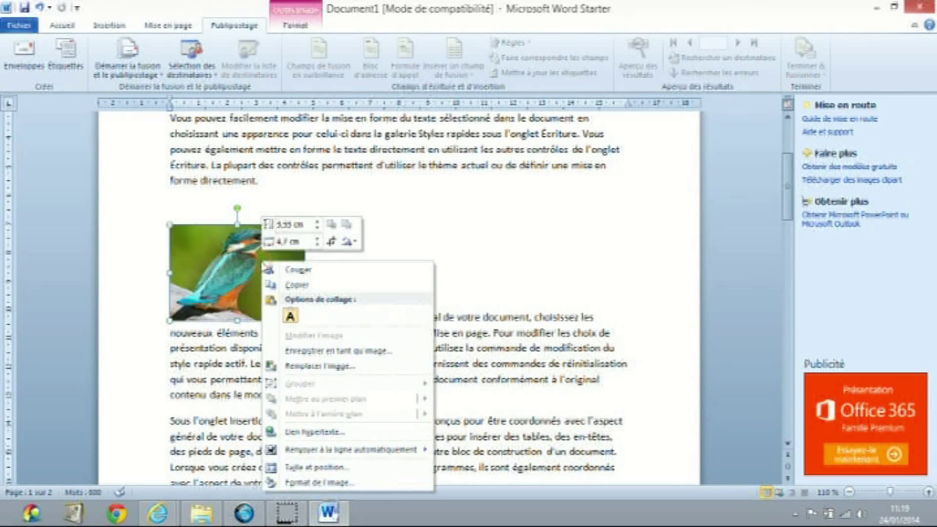
click(289, 285)
click(233, 437)
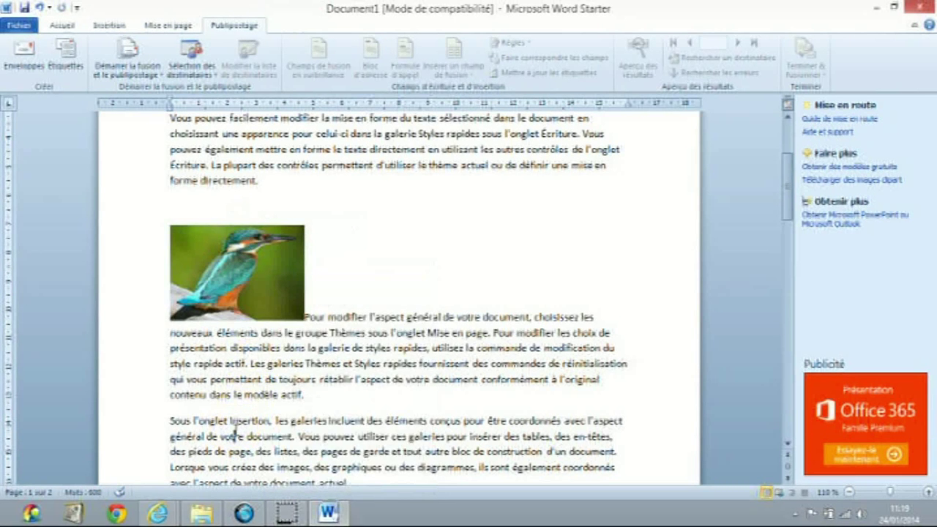
right_click(235, 431)
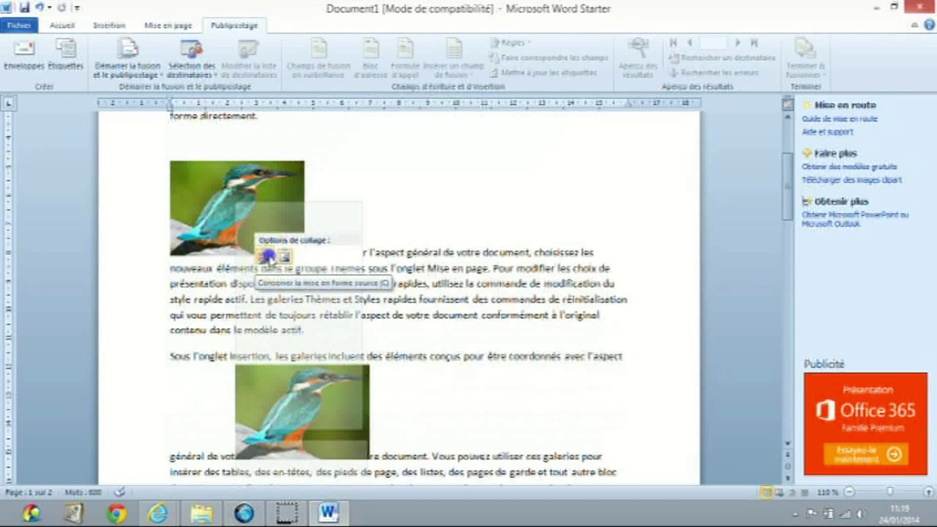
click(267, 256)
Step: Move that copy into the 'Sous l'onglet Insertion' paragraph and paste another after 'actif.' with Conserver la mise en forme source
mouse_move(324, 412)
mouse_down()
mouse_move(433, 320)
mouse_move(379, 355)
mouse_up()
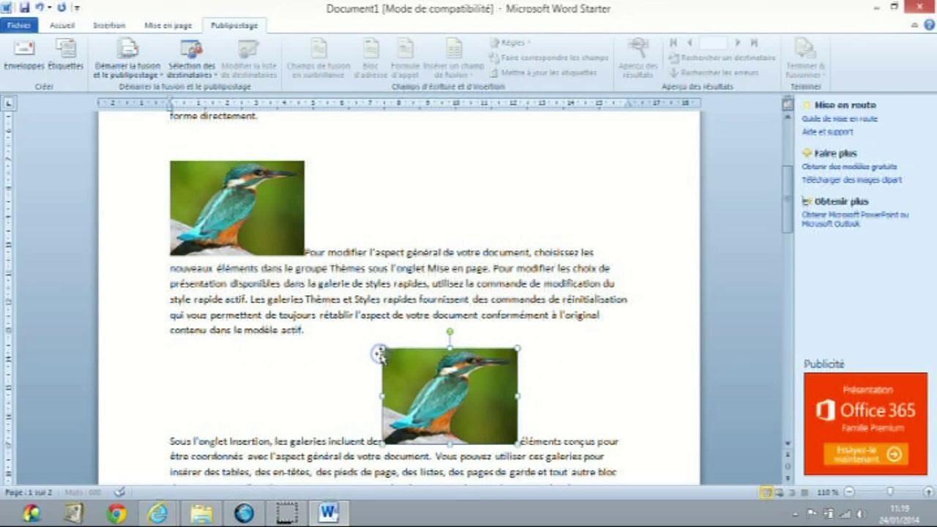
click(314, 333)
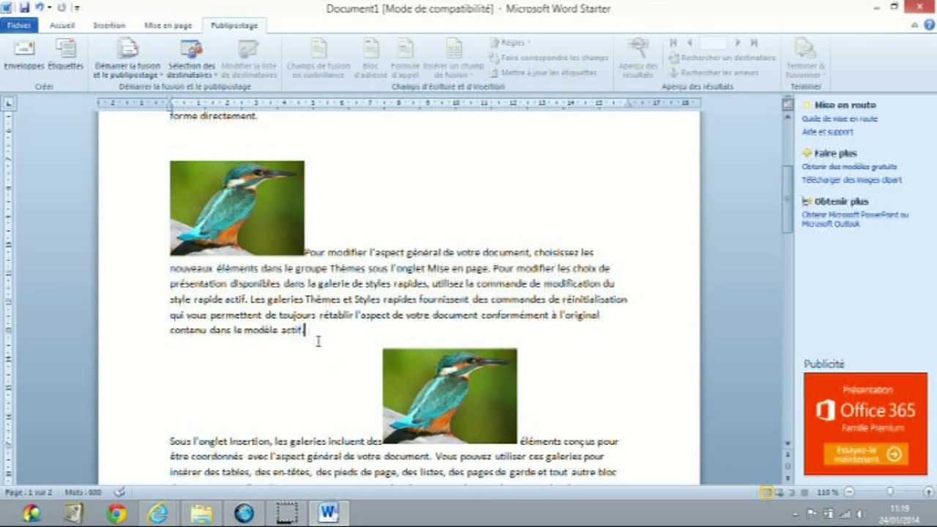
right_click(317, 340)
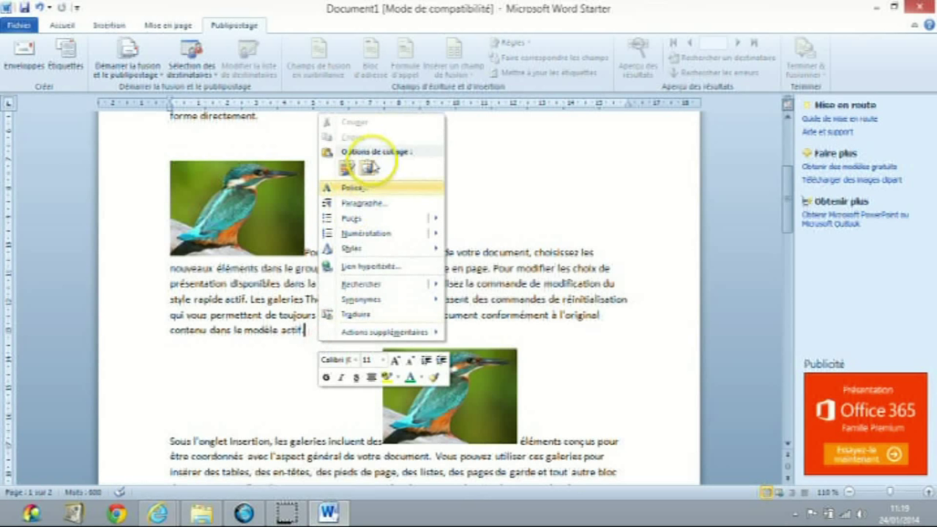
click(347, 170)
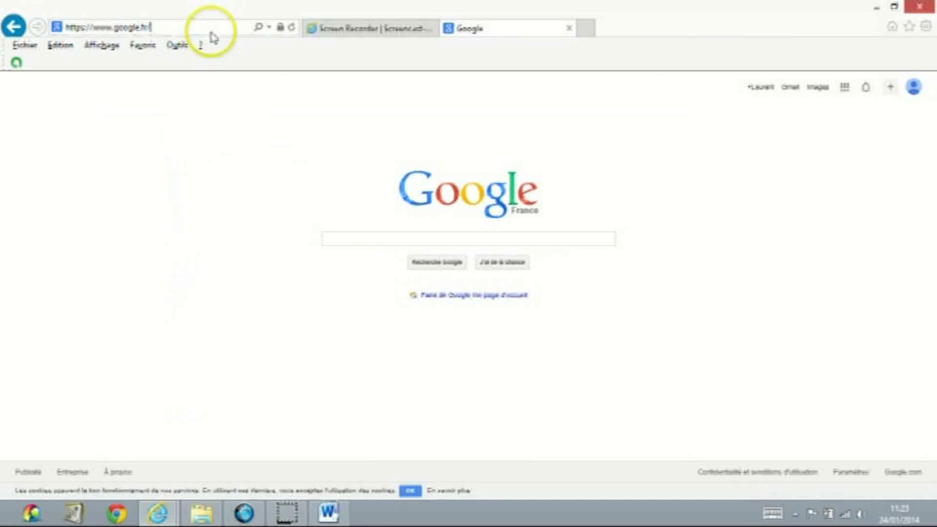
Step: Zoom the Google page in and run an image search for 'photographe'
click(360, 239)
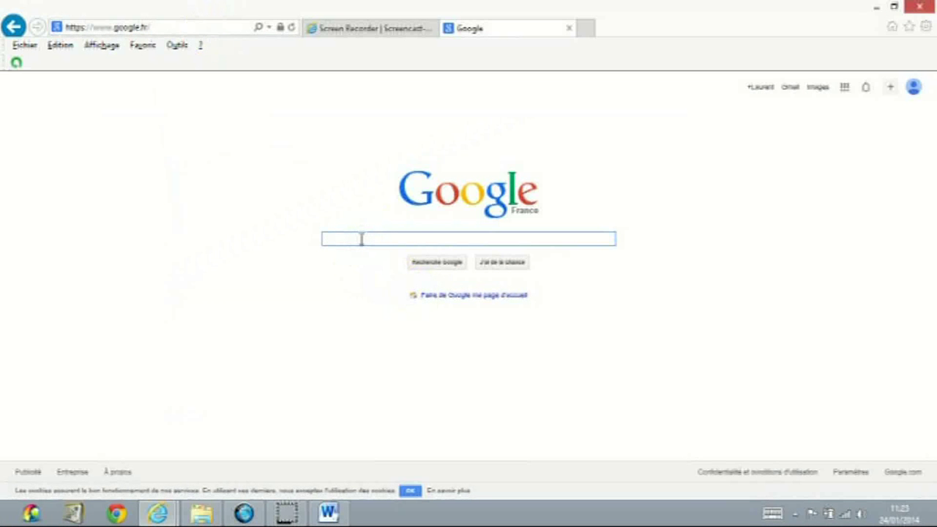
key(ctrl+plus)
key(ctrl+plus)
key(ctrl+plus)
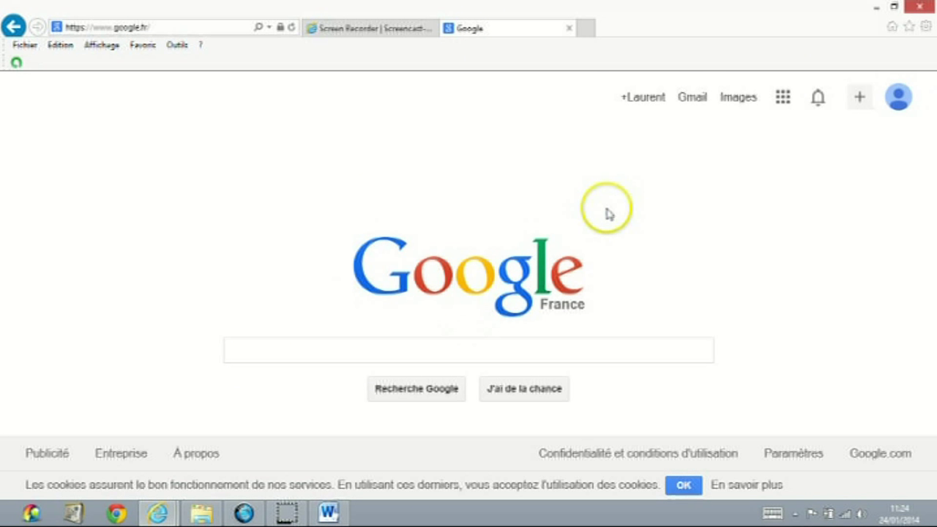
click(745, 101)
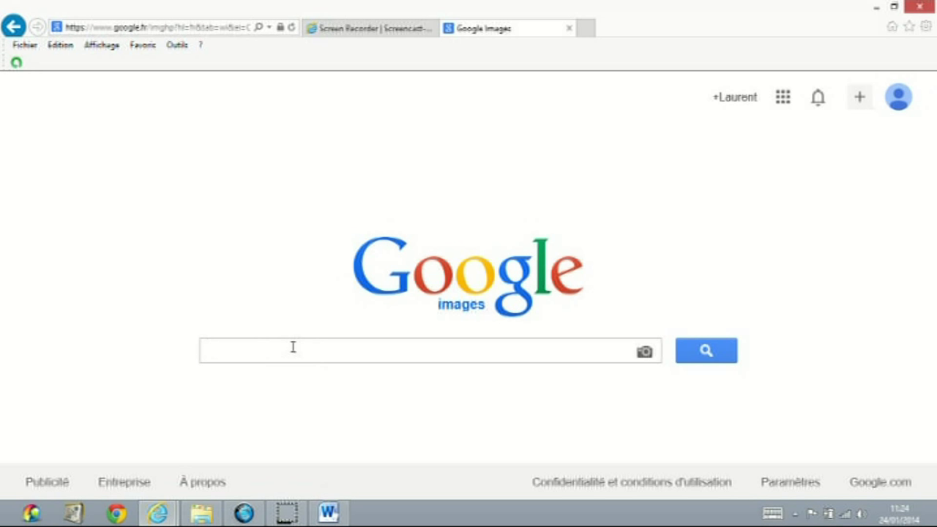
text(ph)
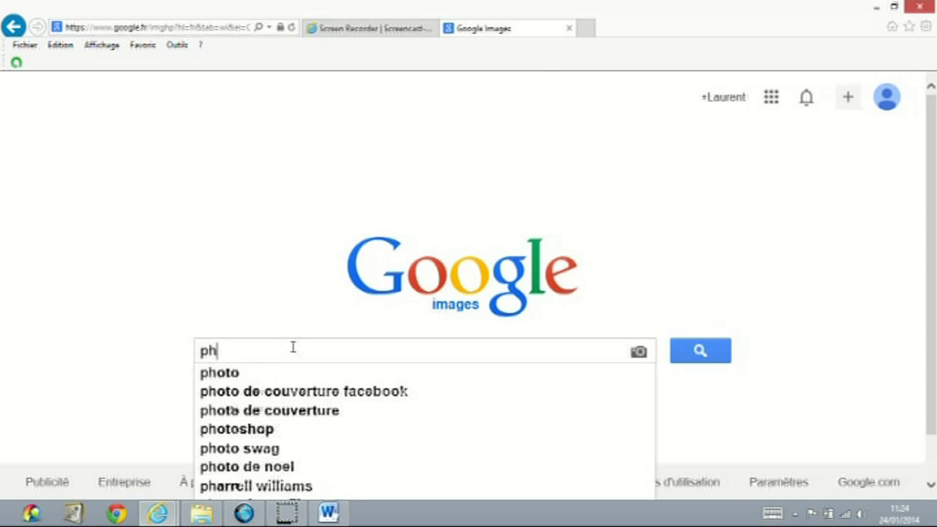
text(otogr)
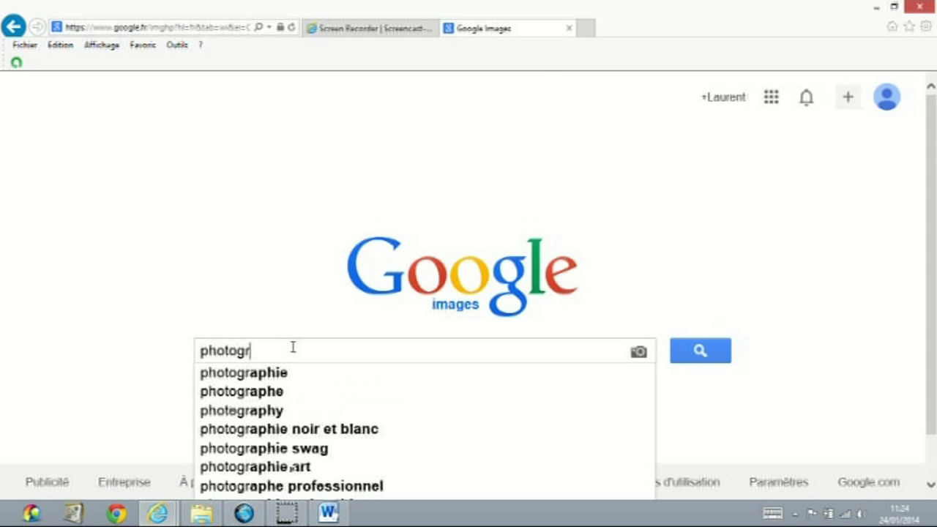
text(aphe)
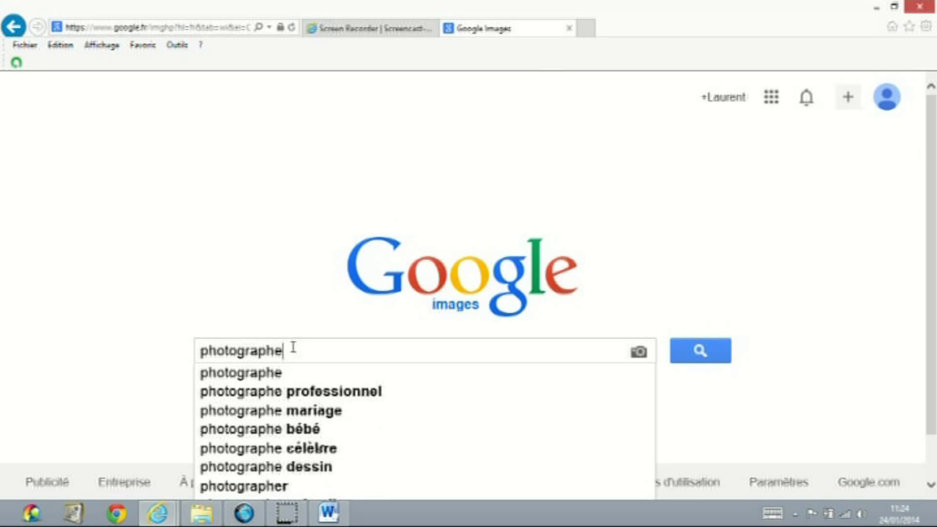
click(285, 355)
click(242, 375)
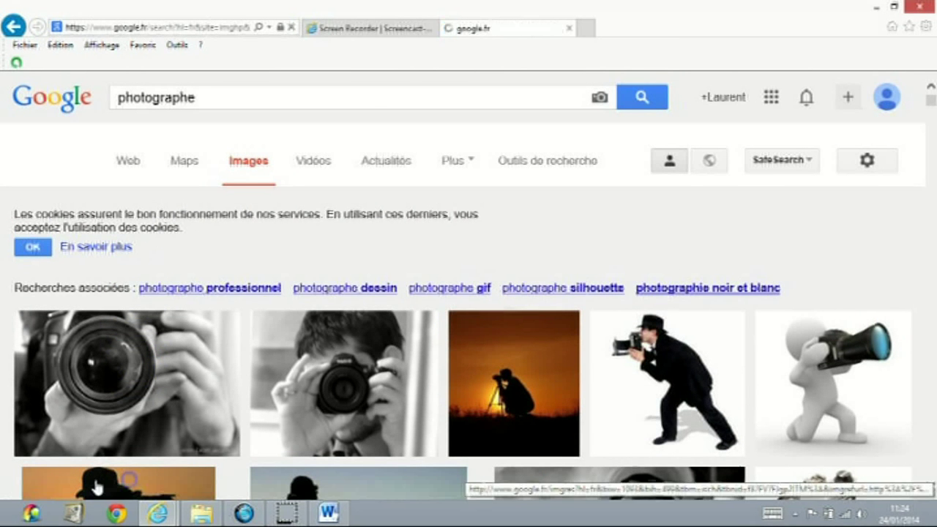
Step: Open the orange sunset photographer silhouette preview and copy the image
click(129, 483)
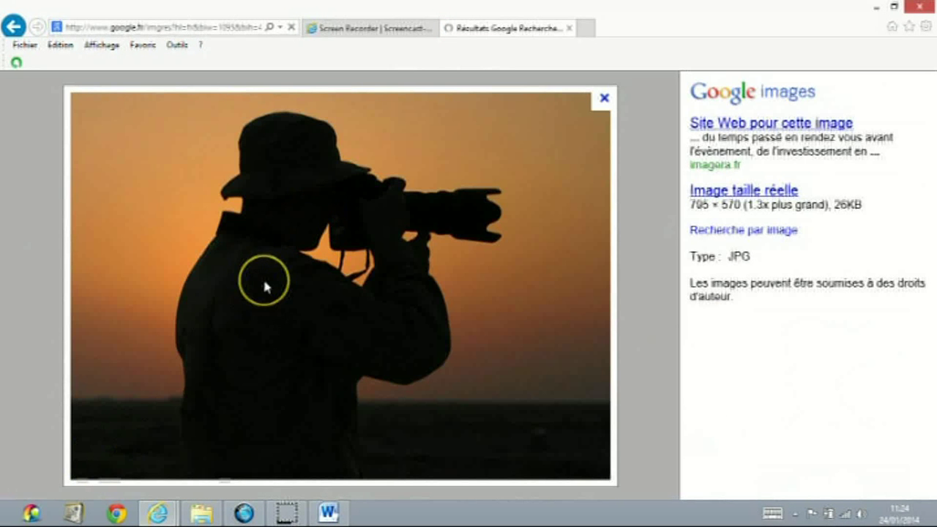
right_click(329, 226)
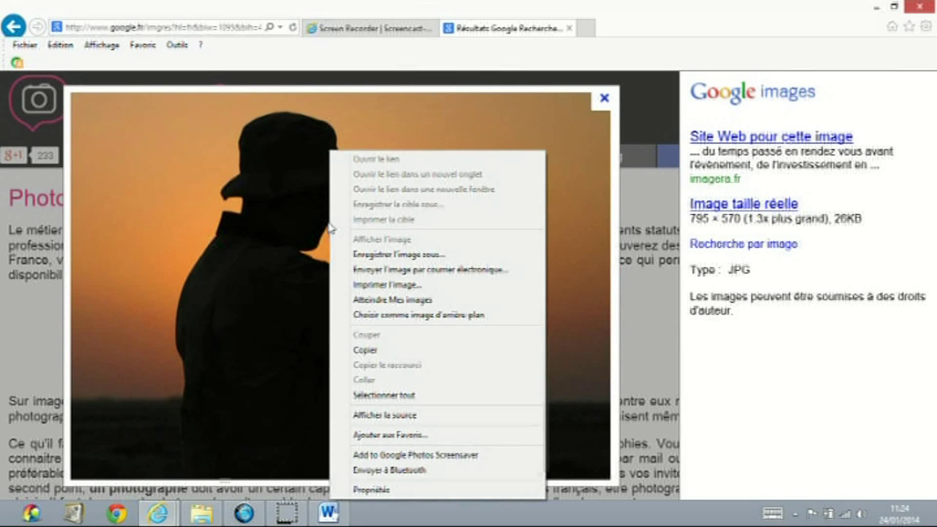
click(365, 351)
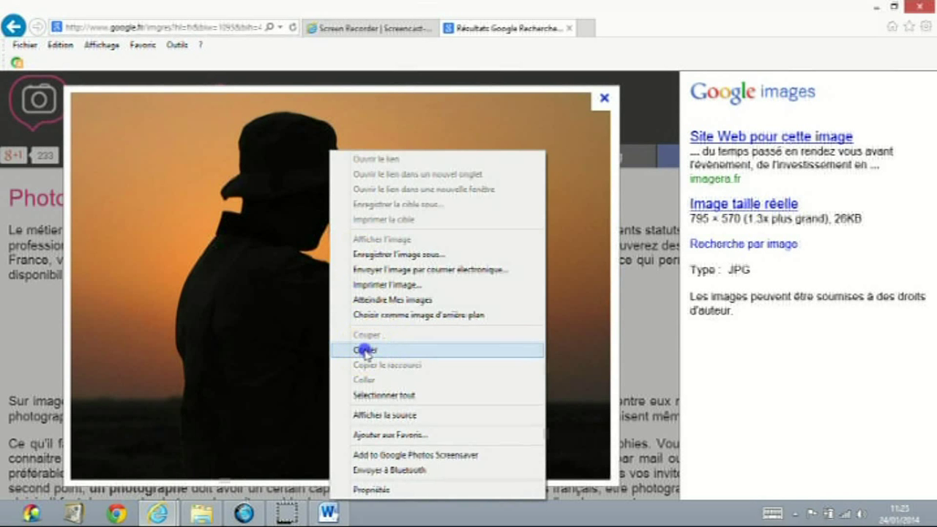
Step: In the maximized Word window, paste the sunset photographer image into the body text and shrink it by its bottom-right handle
click(333, 514)
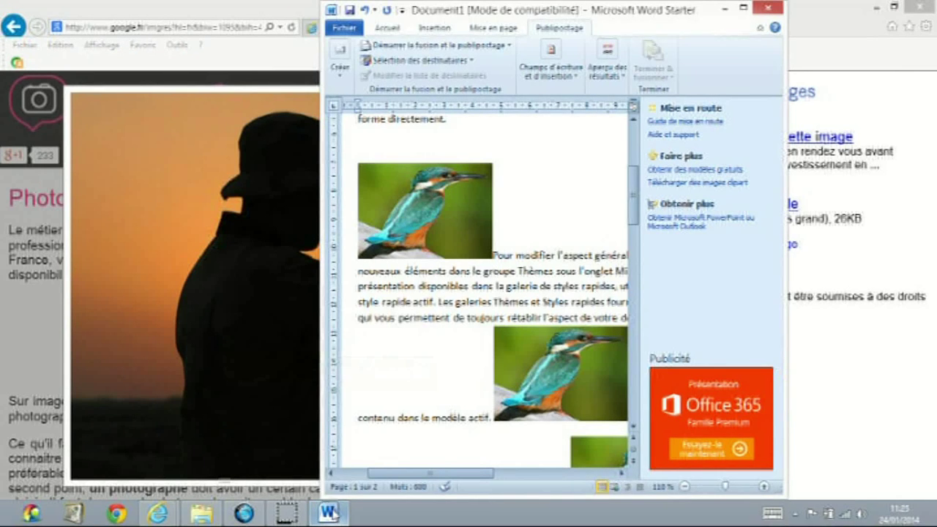
click(743, 7)
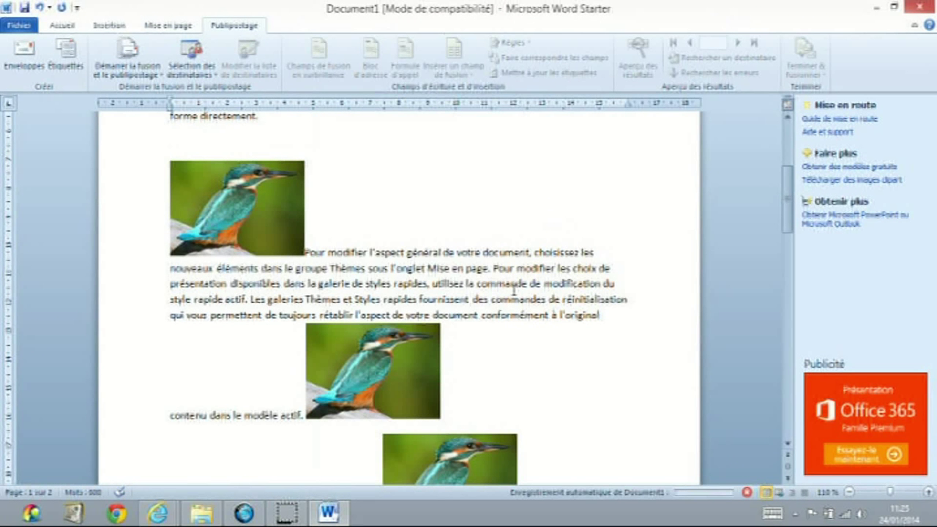
right_click(513, 287)
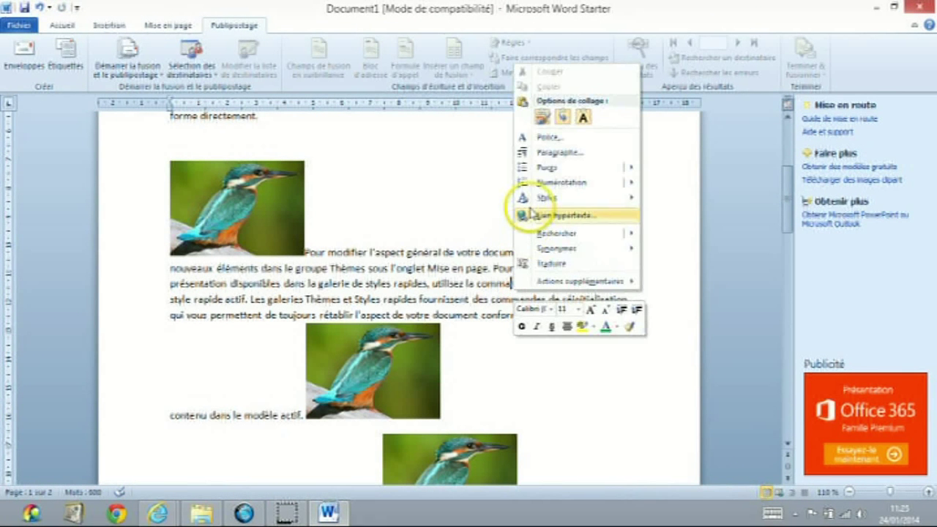
click(543, 119)
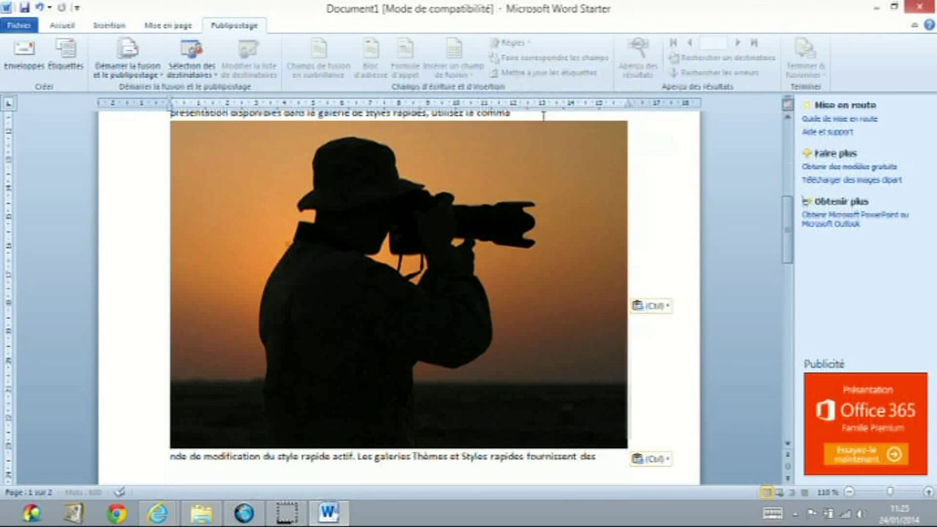
click(489, 241)
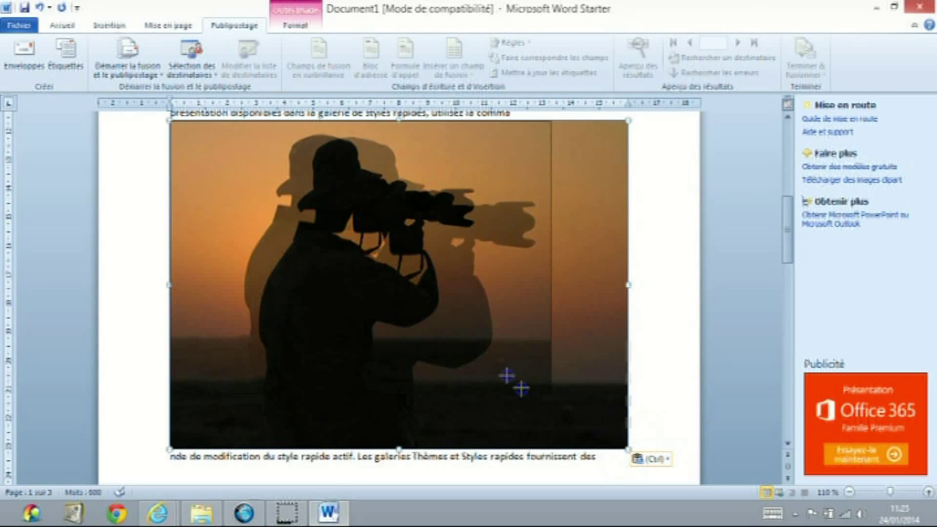
drag(626, 446, 464, 334)
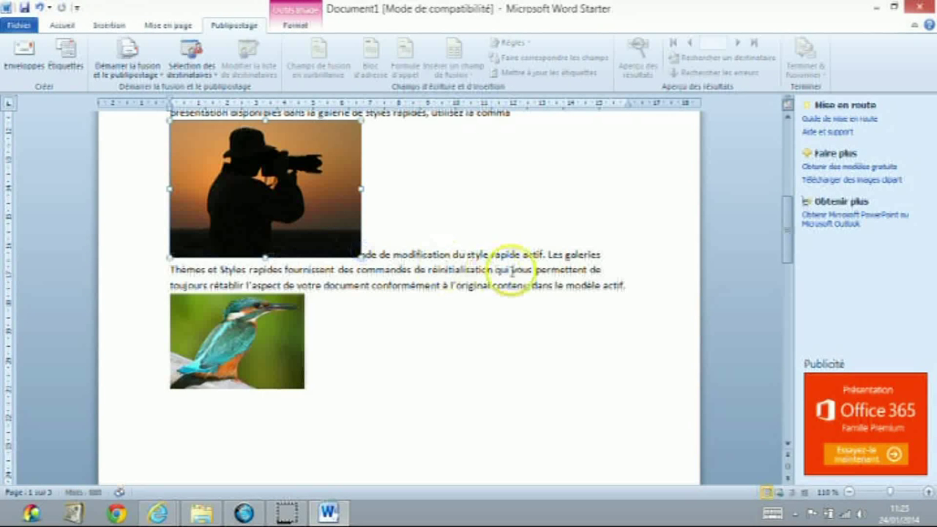
Step: Double-click the 4.77 × 6.66 cm photographer image to show the Outils Image Format tab
double_click(207, 159)
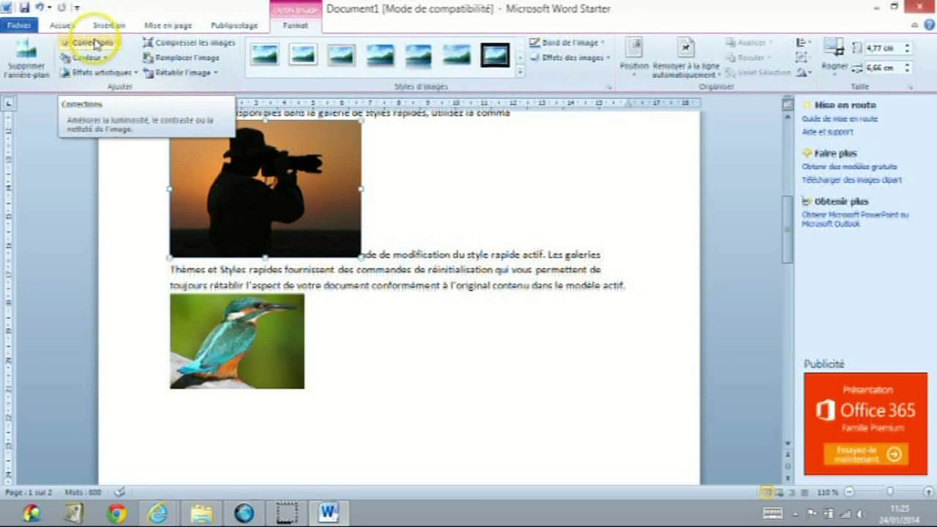